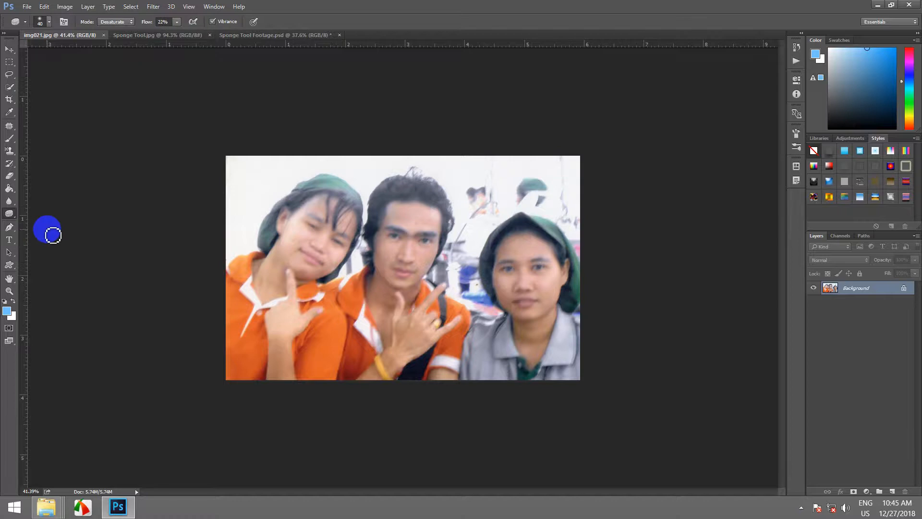
- Switch the Sponge tool's mode to Saturate and back to Desaturate
{"action": "scroll", "coordinate": [324, 307], "scroll_direction": "up", "scroll_amount": 2}
{"action": "scroll", "coordinate": [323, 308], "scroll_direction": "down", "scroll_amount": 1}
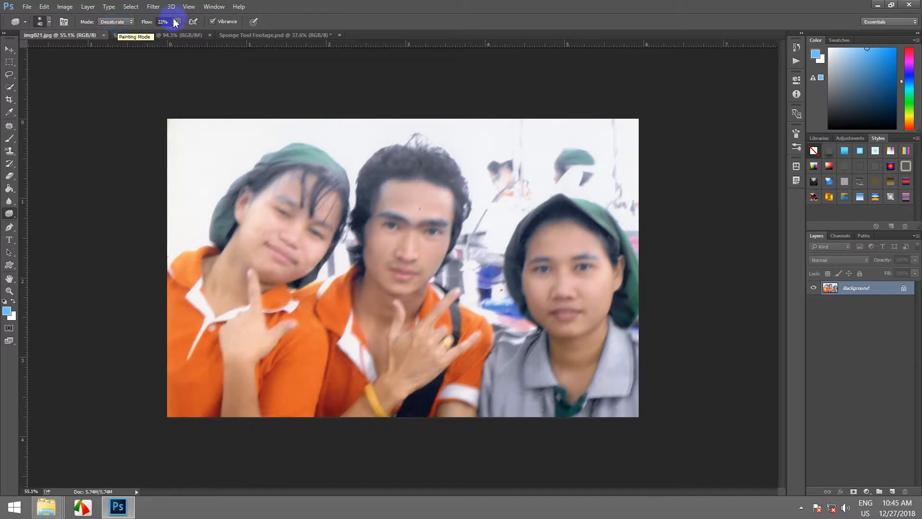
{"action": "left_click", "coordinate": [133, 22]}
{"action": "left_click", "coordinate": [122, 31]}
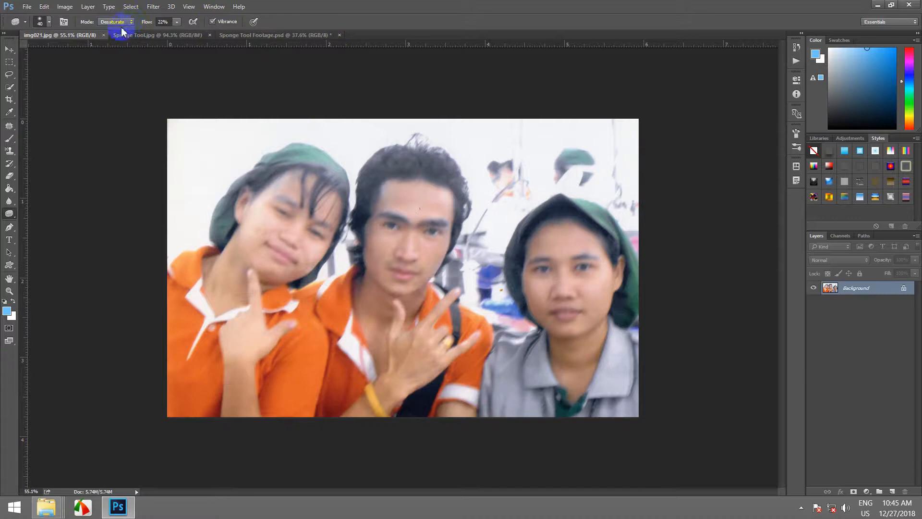
{"action": "left_click", "coordinate": [123, 38]}
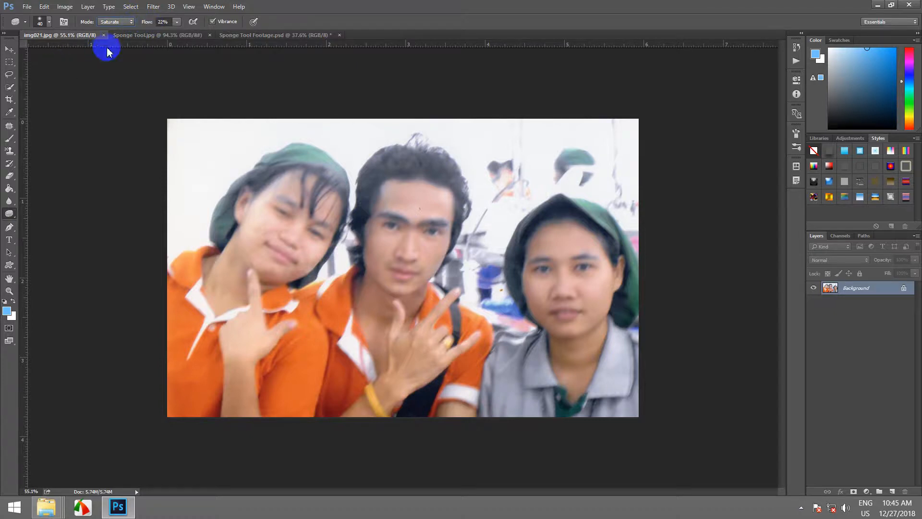
{"action": "left_click", "coordinate": [131, 22]}
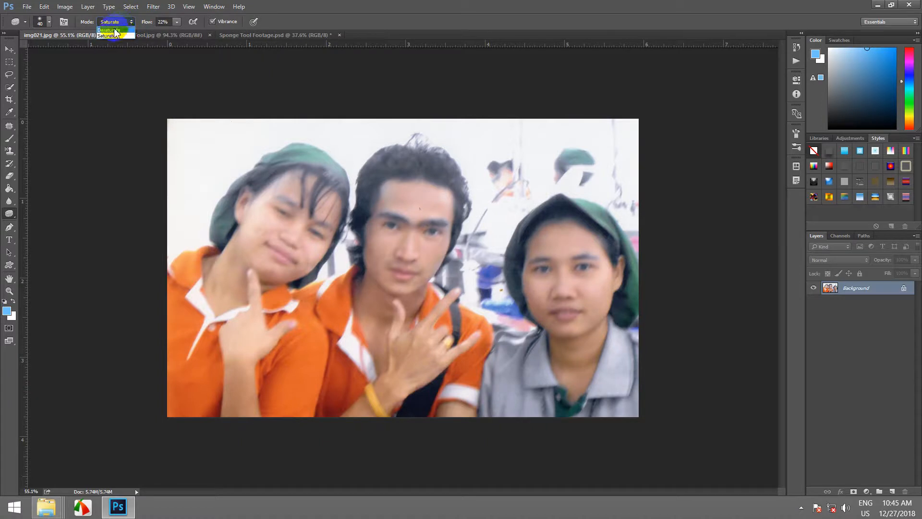
{"action": "left_click", "coordinate": [115, 30]}
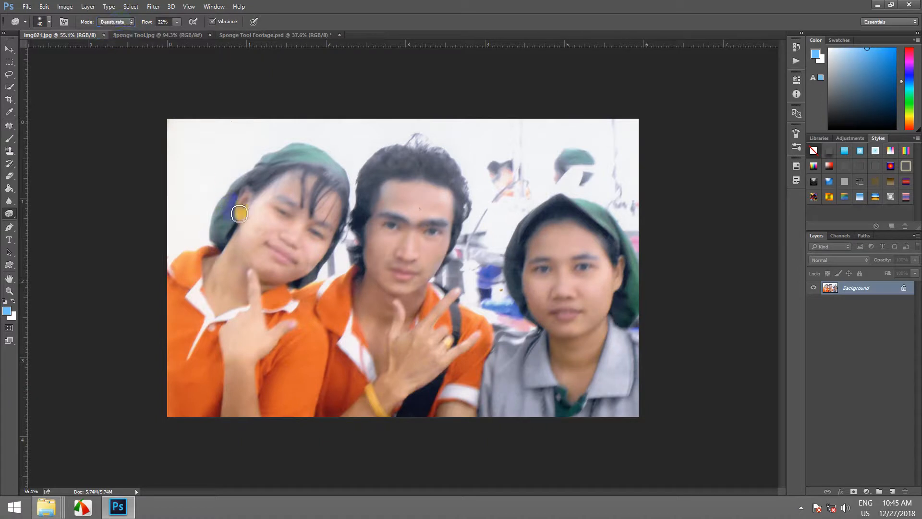
- Enlarge the Sponge tool's brush to 328 px
{"action": "right_click", "coordinate": [250, 190]}
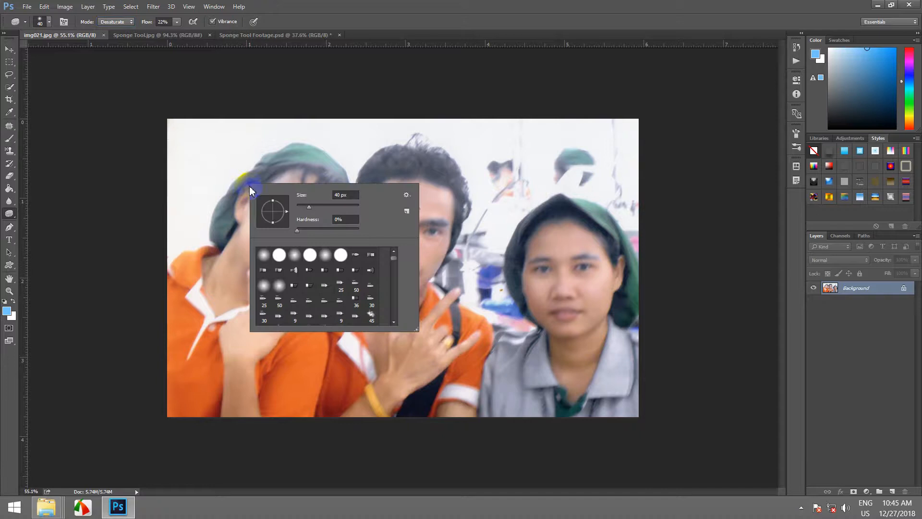
{"action": "left_click_drag", "start_coordinate": [338, 210], "coordinate": [342, 210]}
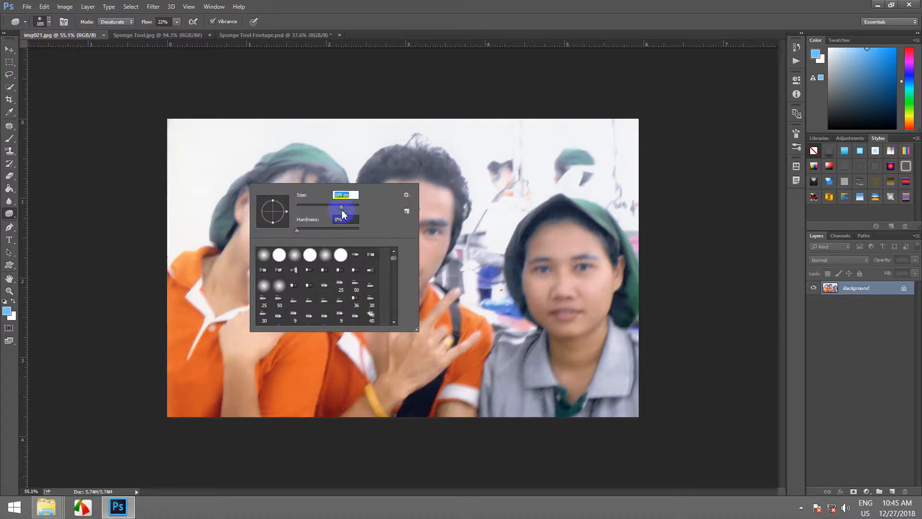
{"action": "left_click", "coordinate": [594, 299]}
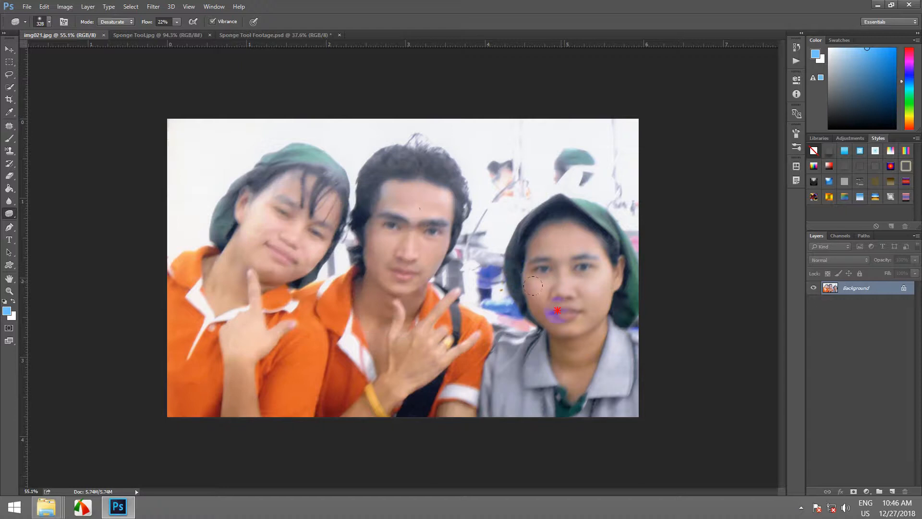
- Desaturate the grey-shirted woman's face and neck, and continue over her headscarf and the background behind her at 68% flow
{"action": "mouse_move", "coordinate": [553, 308]}
{"action": "left_mouse_down"}
{"action": "mouse_move", "coordinate": [557, 357]}
{"action": "mouse_move", "coordinate": [594, 357]}
{"action": "mouse_move", "coordinate": [550, 236]}
{"action": "left_mouse_up"}
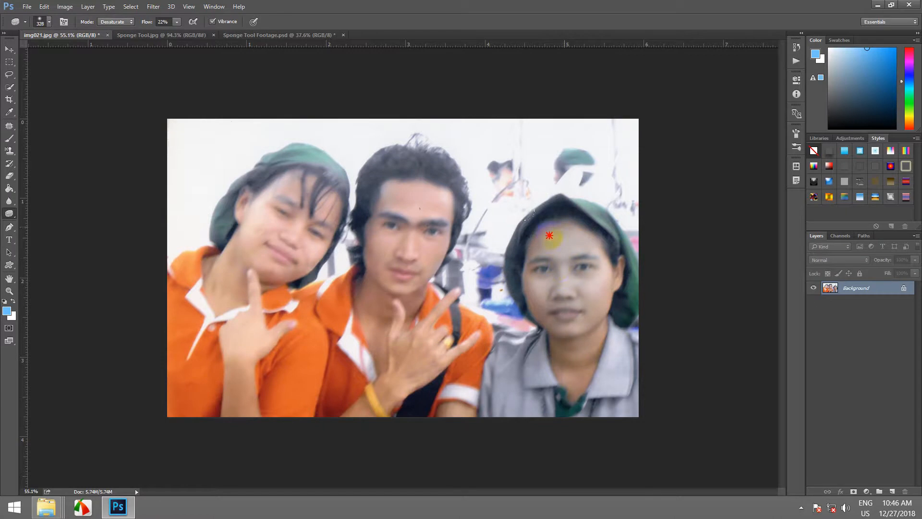
{"action": "left_click", "coordinate": [565, 352]}
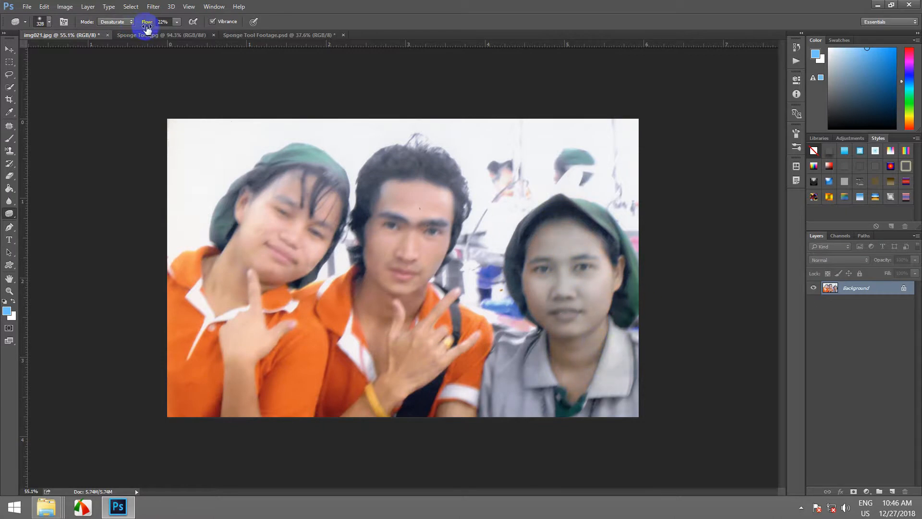
{"action": "left_click", "coordinate": [176, 22]}
{"action": "left_click_drag", "start_coordinate": [165, 34], "coordinate": [199, 33]}
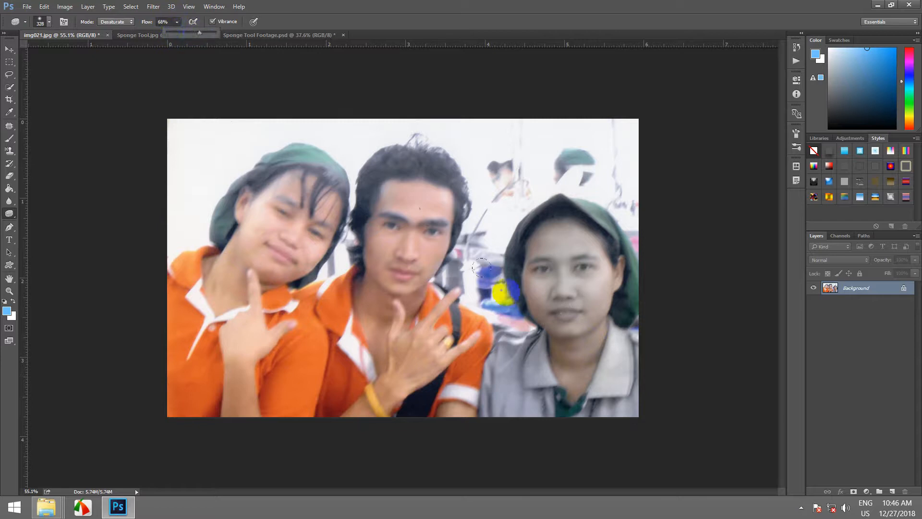
{"action": "mouse_move", "coordinate": [506, 291]}
{"action": "left_mouse_down"}
{"action": "mouse_move", "coordinate": [568, 345]}
{"action": "mouse_move", "coordinate": [531, 366]}
{"action": "mouse_move", "coordinate": [492, 424]}
{"action": "mouse_move", "coordinate": [531, 413]}
{"action": "mouse_move", "coordinate": [618, 437]}
{"action": "mouse_move", "coordinate": [609, 266]}
{"action": "mouse_move", "coordinate": [560, 125]}
{"action": "mouse_move", "coordinate": [522, 192]}
{"action": "mouse_move", "coordinate": [527, 278]}
{"action": "mouse_move", "coordinate": [549, 292]}
{"action": "mouse_move", "coordinate": [549, 212]}
{"action": "left_mouse_up"}
{"action": "scroll", "coordinate": [546, 219], "scroll_direction": "down", "scroll_amount": 5}
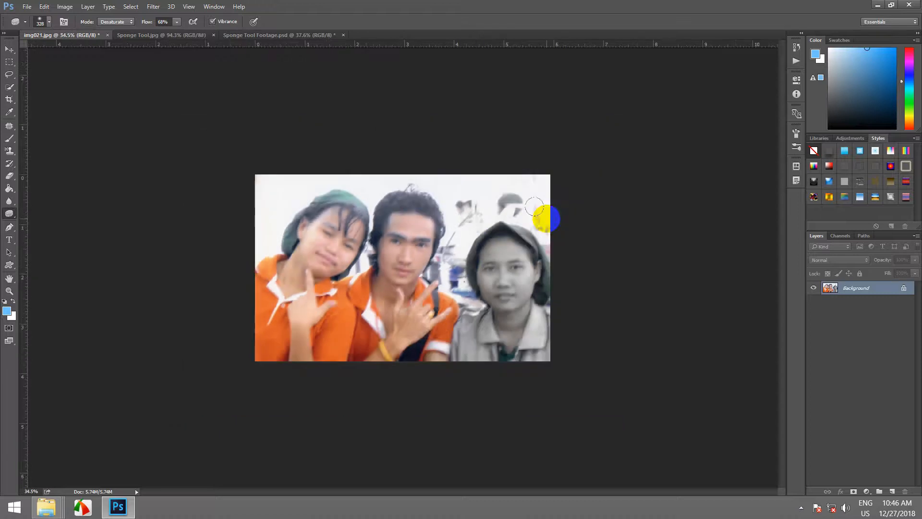
{"action": "scroll", "coordinate": [534, 207], "scroll_direction": "up", "scroll_amount": 3}
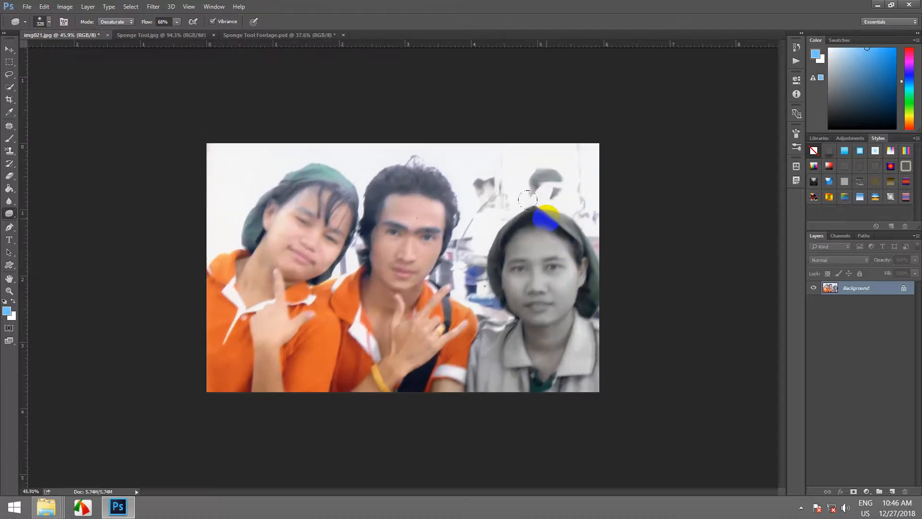
- Close img021.jpg without saving the changes and reopen the original from its folder
{"action": "left_click", "coordinate": [107, 35]}
{"action": "left_click", "coordinate": [462, 194]}
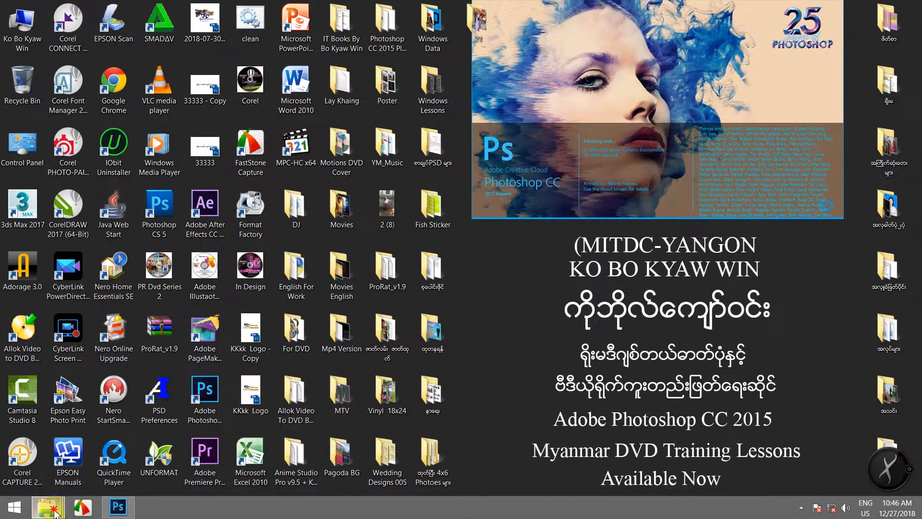
{"action": "mouse_move", "coordinate": [48, 504]}
{"action": "left_click", "coordinate": [111, 477]}
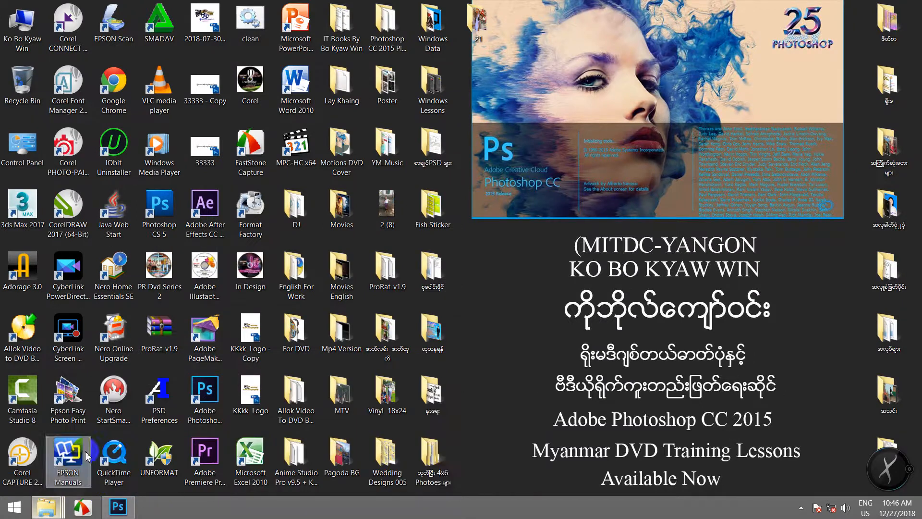
{"action": "left_click_drag", "start_coordinate": [575, 221], "coordinate": [202, 407]}
{"action": "left_click_drag", "start_coordinate": [202, 407], "coordinate": [202, 407]}
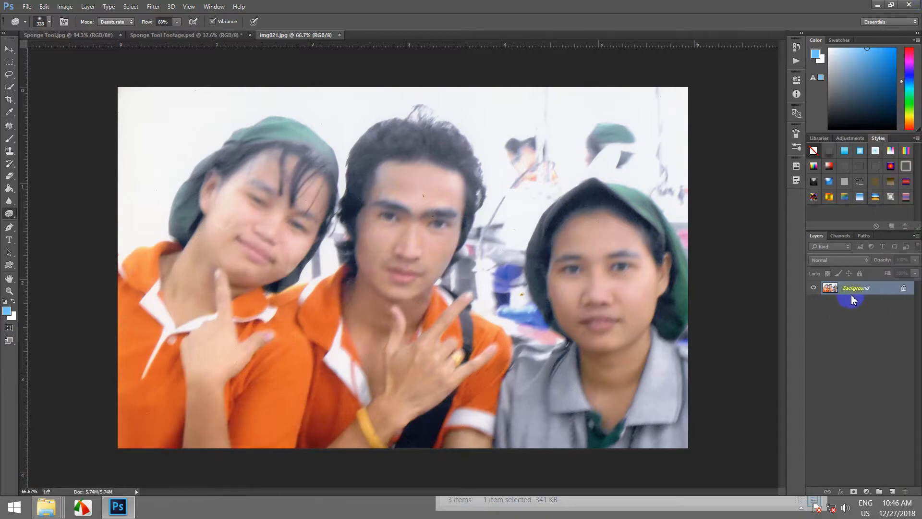
- Duplicate the Background layer and desaturate the grey-shirted woman's face, shirt and headscarf on the copy with the Sponge flow at 100%
{"action": "key", "text": "ctrl+j"}
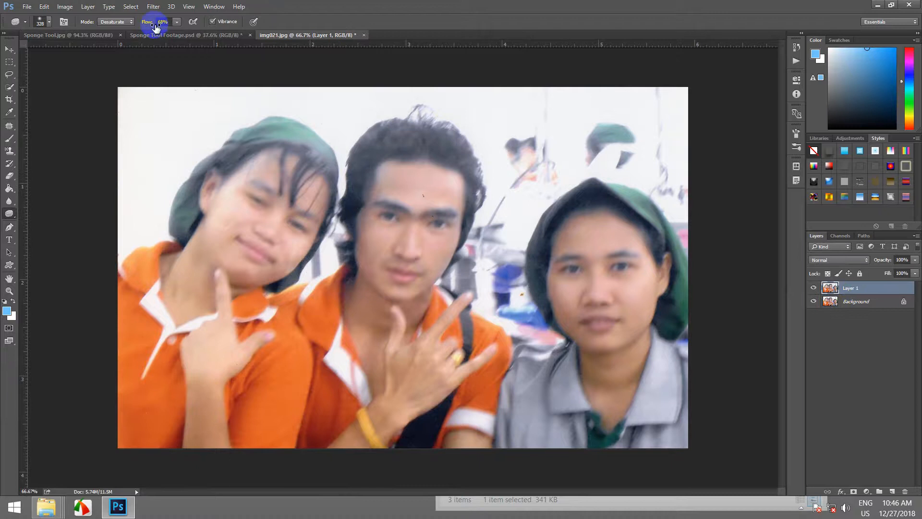
{"action": "left_click_drag", "start_coordinate": [145, 24], "coordinate": [495, 273]}
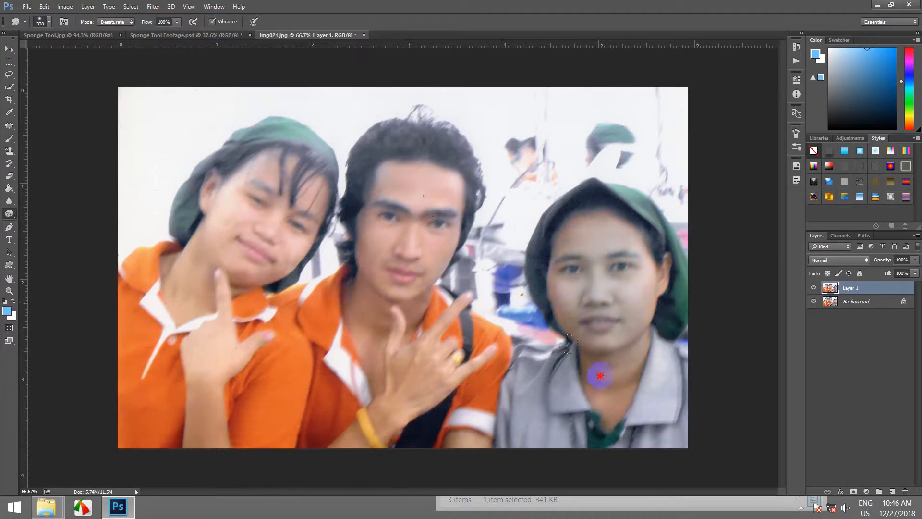
{"action": "left_click_drag", "start_coordinate": [568, 342], "coordinate": [536, 287]}
{"action": "mouse_move", "coordinate": [526, 443]}
{"action": "left_mouse_down"}
{"action": "mouse_move", "coordinate": [627, 378]}
{"action": "mouse_move", "coordinate": [646, 403]}
{"action": "mouse_move", "coordinate": [640, 384]}
{"action": "mouse_move", "coordinate": [664, 369]}
{"action": "mouse_move", "coordinate": [629, 458]}
{"action": "mouse_move", "coordinate": [606, 427]}
{"action": "left_mouse_up"}
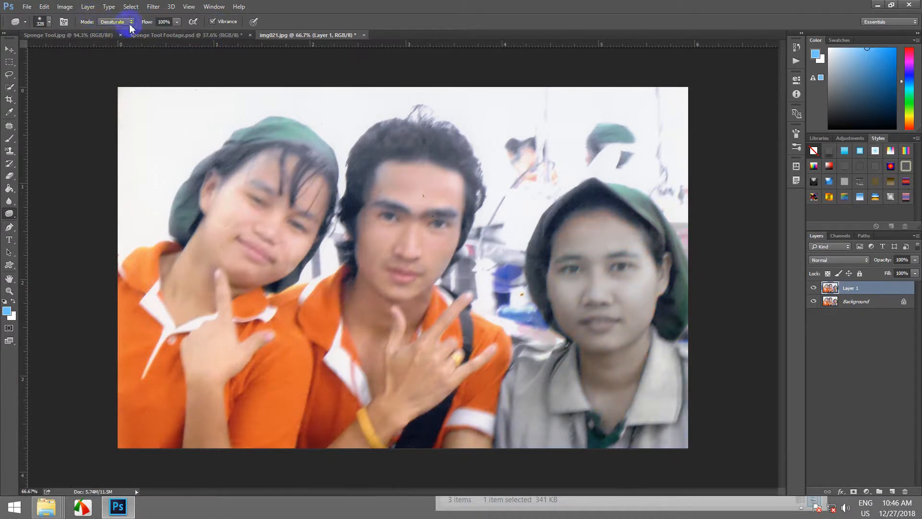
{"action": "mouse_move", "coordinate": [653, 171]}
{"action": "left_mouse_down"}
{"action": "mouse_move", "coordinate": [605, 145]}
{"action": "mouse_move", "coordinate": [534, 145]}
{"action": "mouse_move", "coordinate": [535, 265]}
{"action": "mouse_move", "coordinate": [636, 290]}
{"action": "mouse_move", "coordinate": [631, 416]}
{"action": "mouse_move", "coordinate": [596, 374]}
{"action": "left_mouse_up"}
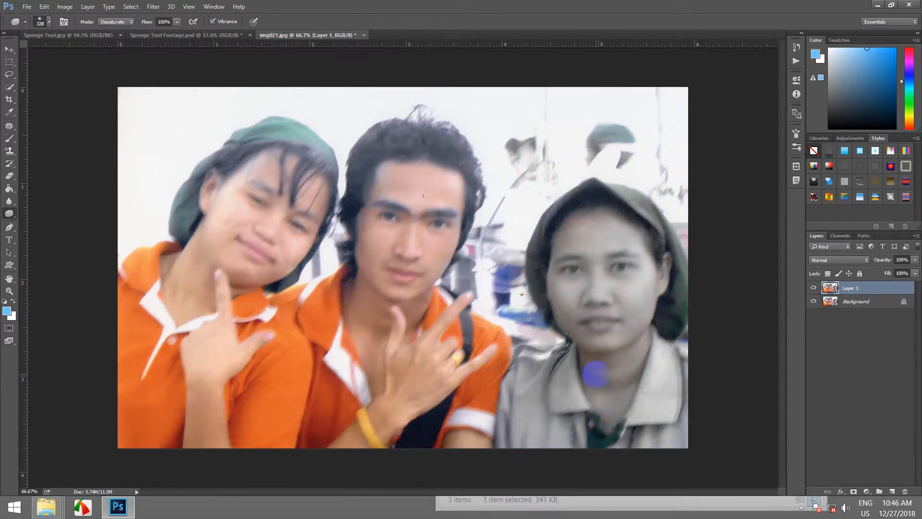
- Desaturate the face, headscarf, hand and orange shirt of the woman beside the man, using a 175 px brush for the shirt
{"action": "scroll", "coordinate": [595, 374], "scroll_direction": "down", "scroll_amount": 4}
{"action": "scroll", "coordinate": [597, 357], "scroll_direction": "up", "scroll_amount": 2}
{"action": "mouse_move", "coordinate": [255, 162]}
{"action": "left_mouse_down"}
{"action": "mouse_move", "coordinate": [282, 230]}
{"action": "mouse_move", "coordinate": [336, 217]}
{"action": "mouse_move", "coordinate": [309, 243]}
{"action": "left_mouse_up"}
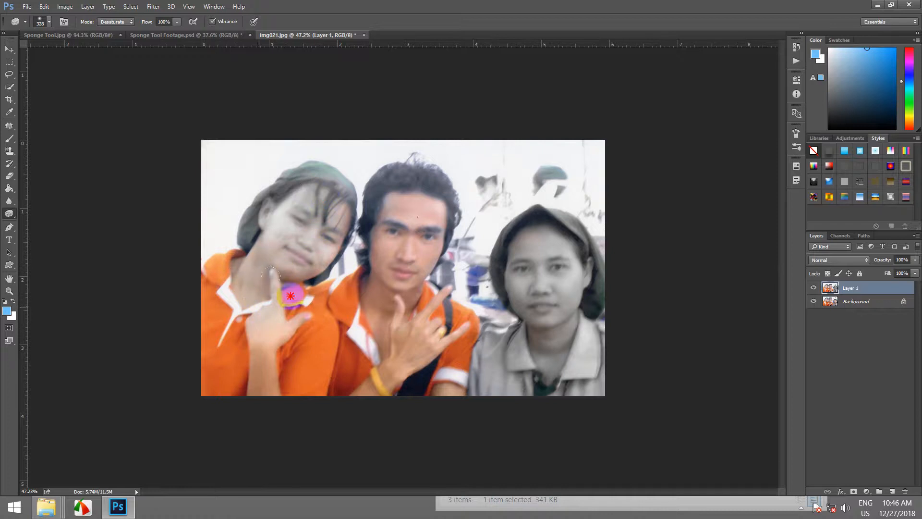
{"action": "mouse_move", "coordinate": [291, 296]}
{"action": "left_mouse_down"}
{"action": "mouse_move", "coordinate": [248, 278]}
{"action": "mouse_move", "coordinate": [205, 399]}
{"action": "mouse_move", "coordinate": [231, 371]}
{"action": "mouse_move", "coordinate": [221, 315]}
{"action": "mouse_move", "coordinate": [226, 391]}
{"action": "mouse_move", "coordinate": [286, 369]}
{"action": "mouse_move", "coordinate": [276, 312]}
{"action": "mouse_move", "coordinate": [283, 272]}
{"action": "mouse_move", "coordinate": [293, 348]}
{"action": "mouse_move", "coordinate": [303, 313]}
{"action": "mouse_move", "coordinate": [317, 339]}
{"action": "mouse_move", "coordinate": [288, 376]}
{"action": "mouse_move", "coordinate": [314, 389]}
{"action": "mouse_move", "coordinate": [330, 321]}
{"action": "mouse_move", "coordinate": [329, 360]}
{"action": "mouse_move", "coordinate": [276, 371]}
{"action": "mouse_move", "coordinate": [277, 270]}
{"action": "left_mouse_up"}
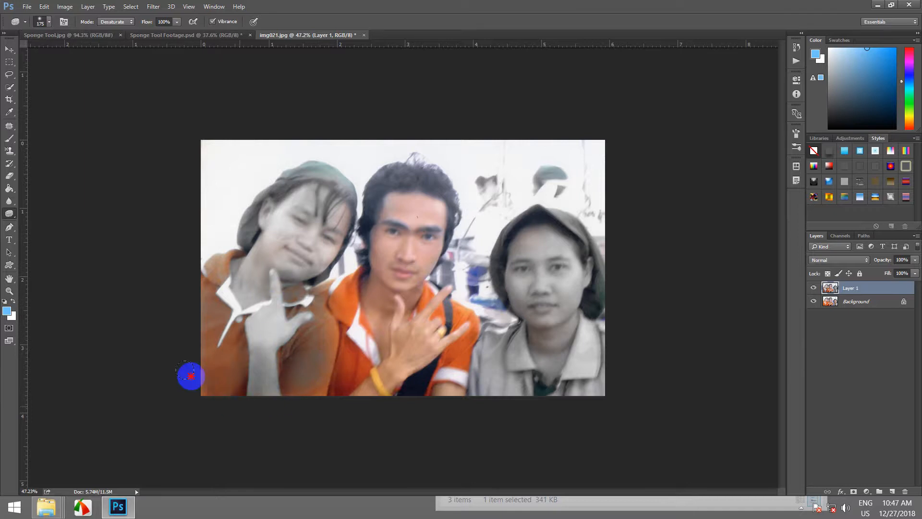
{"action": "scroll", "coordinate": [283, 339], "scroll_direction": "down", "scroll_amount": 7}
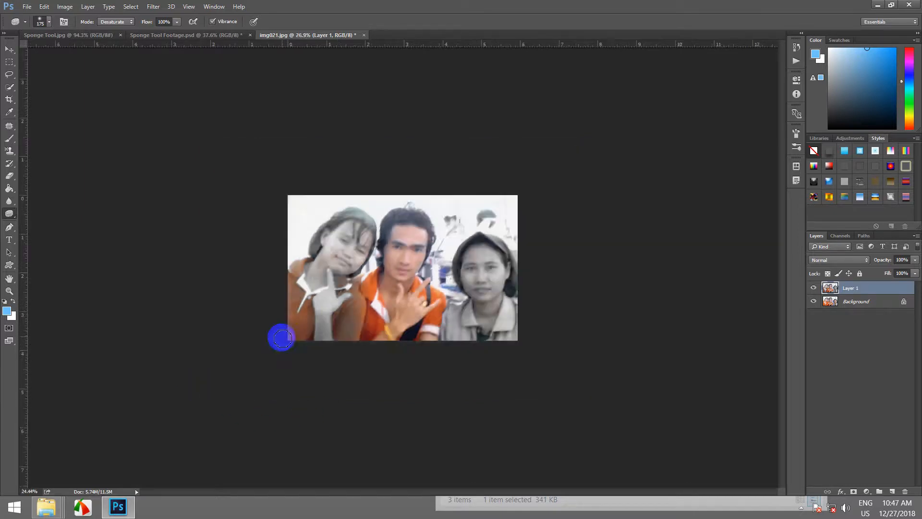
{"action": "scroll", "coordinate": [284, 317], "scroll_direction": "up", "scroll_amount": 7}
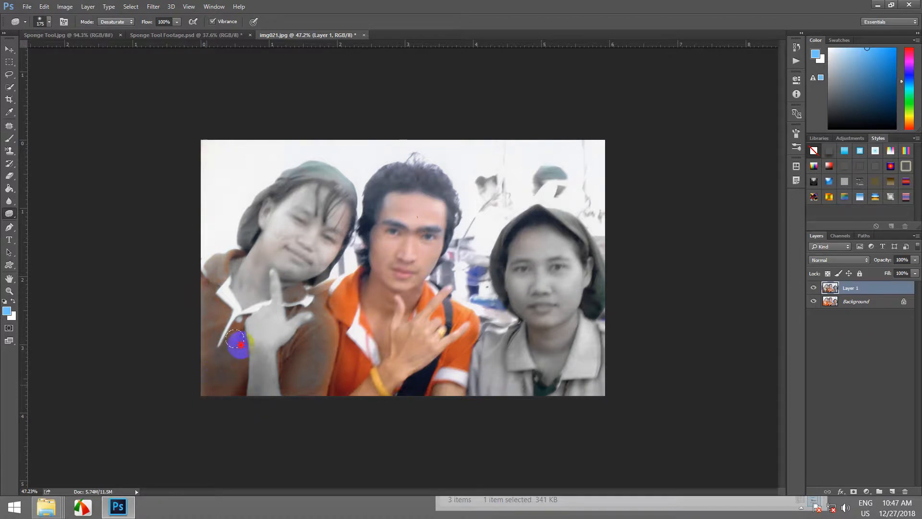
- Sponge away remaining colour in that woman's orange shirt and around the grey-shirted woman
{"action": "mouse_move", "coordinate": [283, 369]}
{"action": "left_mouse_down"}
{"action": "mouse_move", "coordinate": [278, 254]}
{"action": "mouse_move", "coordinate": [265, 237]}
{"action": "mouse_move", "coordinate": [219, 288]}
{"action": "mouse_move", "coordinate": [271, 217]}
{"action": "mouse_move", "coordinate": [320, 212]}
{"action": "mouse_move", "coordinate": [317, 249]}
{"action": "mouse_move", "coordinate": [232, 296]}
{"action": "mouse_move", "coordinate": [545, 295]}
{"action": "left_mouse_up"}
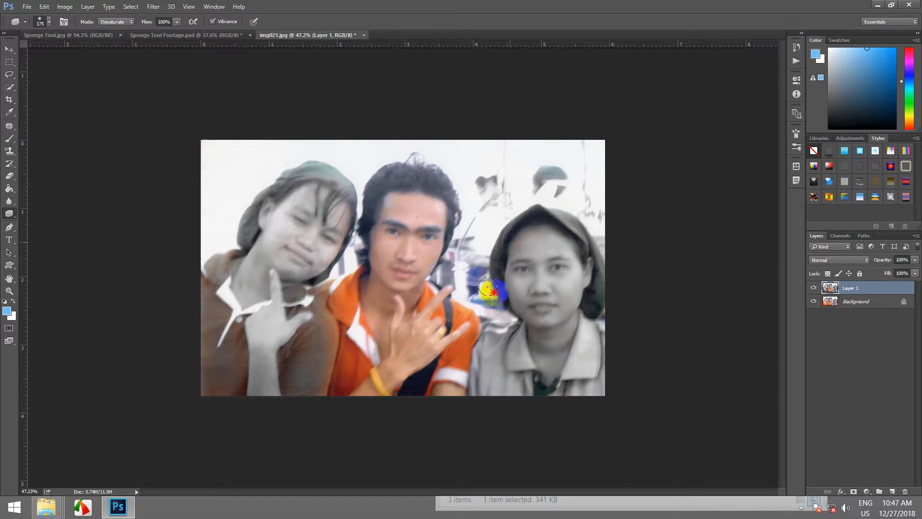
{"action": "scroll", "coordinate": [580, 269], "scroll_direction": "down", "scroll_amount": 3}
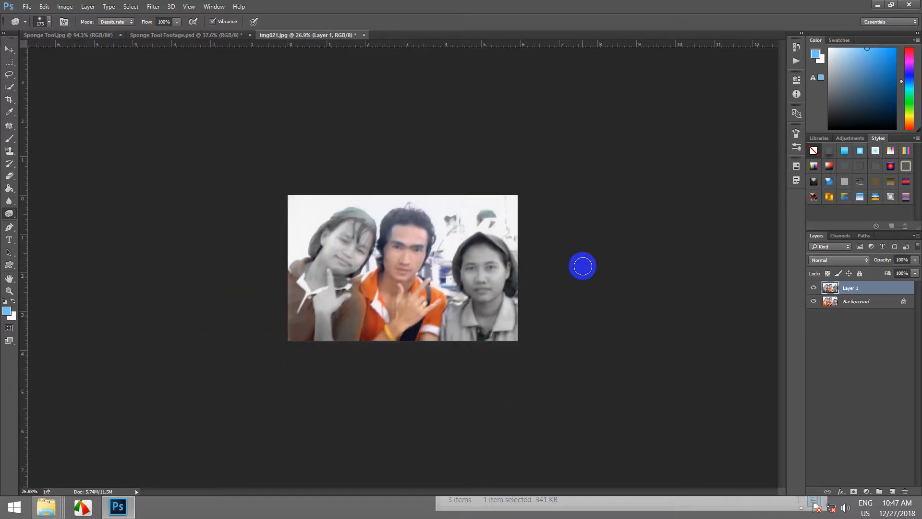
{"action": "scroll", "coordinate": [355, 310], "scroll_direction": "up", "scroll_amount": 3}
{"action": "left_click_drag", "start_coordinate": [577, 308], "coordinate": [570, 302]}
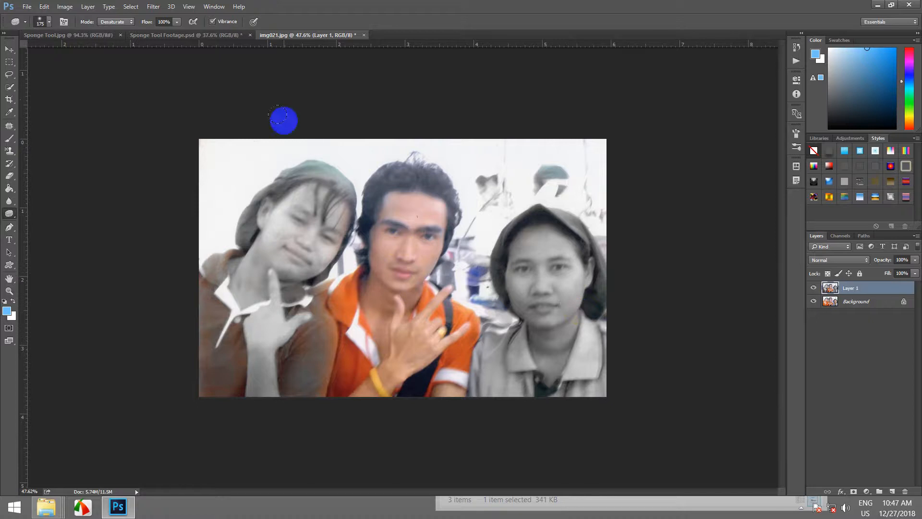
- Lower the Sponge flow to 27% in Desaturate mode and paint over the man's face
{"action": "left_click", "coordinate": [129, 22]}
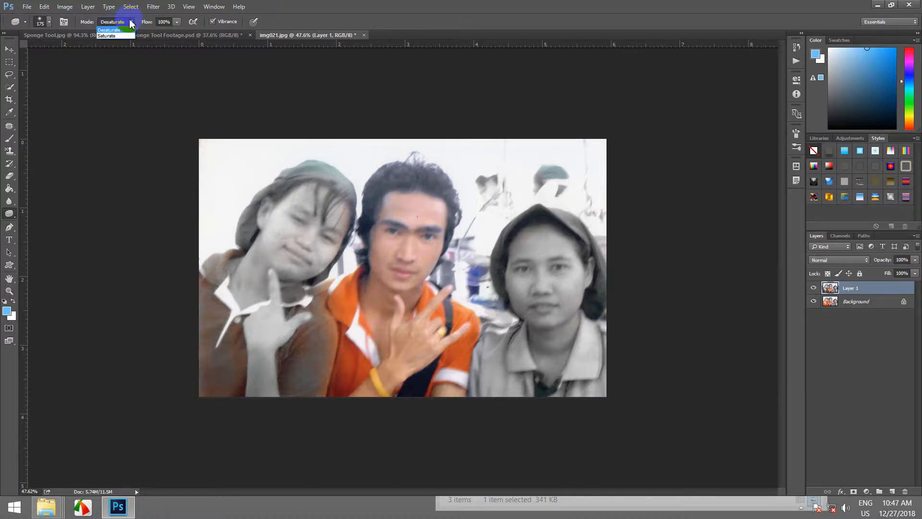
{"action": "left_click", "coordinate": [121, 31]}
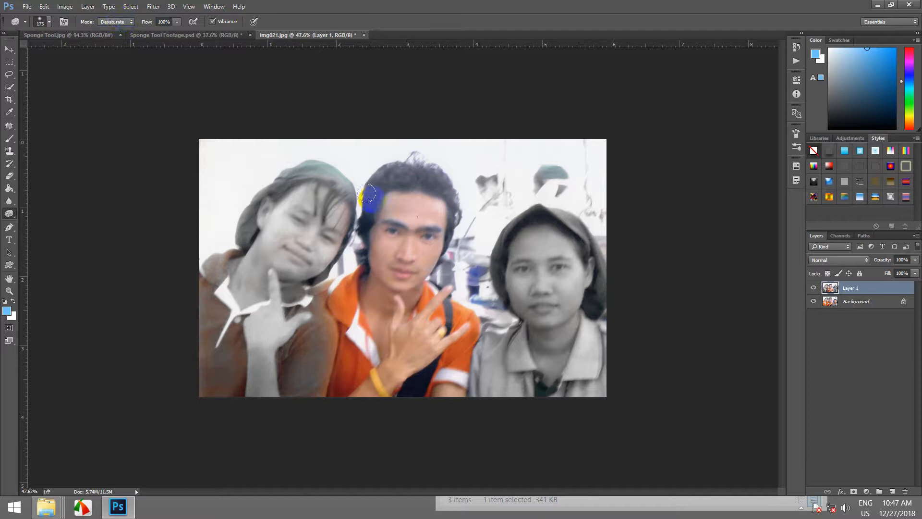
{"action": "left_click_drag", "start_coordinate": [149, 23], "coordinate": [115, 45]}
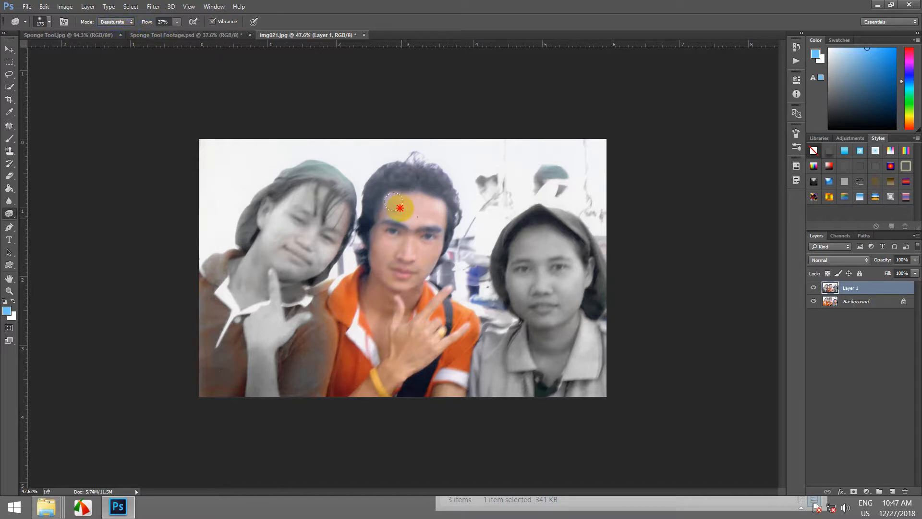
{"action": "left_click_drag", "start_coordinate": [400, 208], "coordinate": [428, 248]}
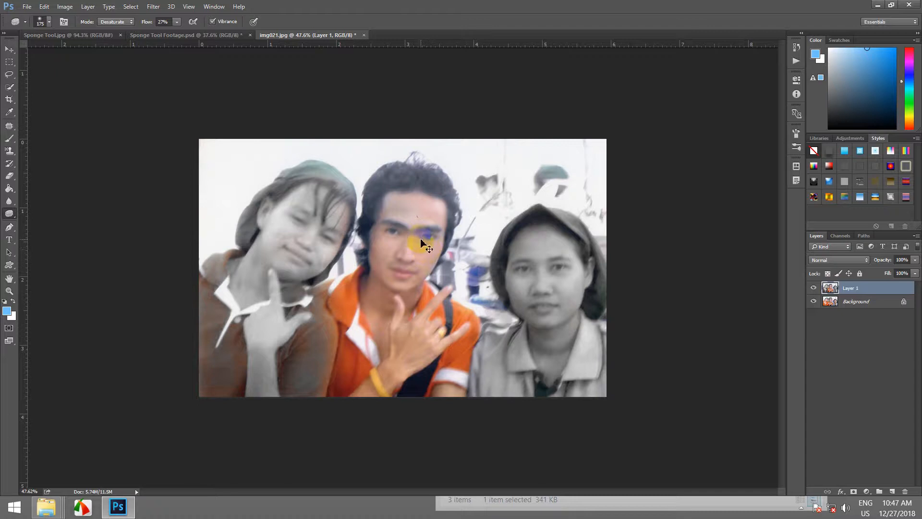
- Set the Sponge mode to Saturate and intensify the colours of the man's face, neck, hair, hand and orange shirt
{"action": "left_click", "coordinate": [122, 22]}
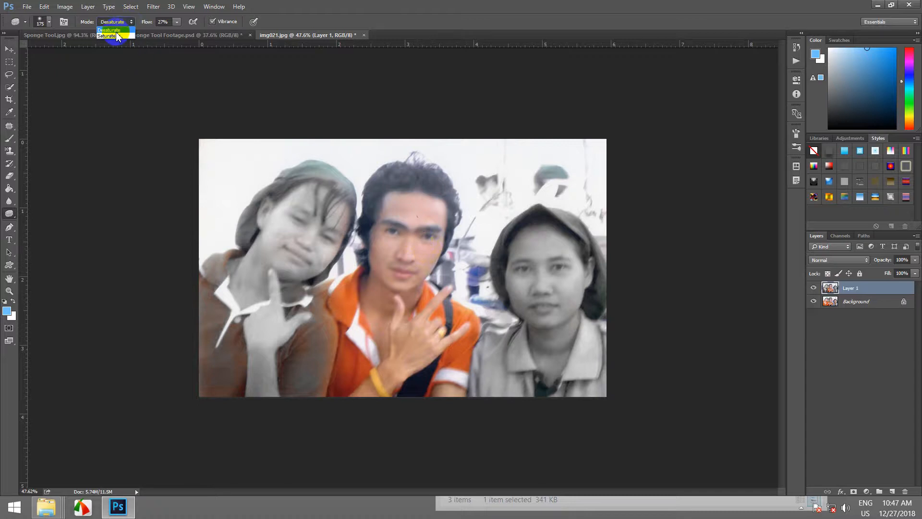
{"action": "left_click", "coordinate": [120, 30]}
{"action": "mouse_move", "coordinate": [390, 237]}
{"action": "left_mouse_down"}
{"action": "mouse_move", "coordinate": [399, 198]}
{"action": "mouse_move", "coordinate": [428, 215]}
{"action": "mouse_move", "coordinate": [392, 214]}
{"action": "mouse_move", "coordinate": [380, 199]}
{"action": "mouse_move", "coordinate": [435, 202]}
{"action": "mouse_move", "coordinate": [393, 205]}
{"action": "mouse_move", "coordinate": [367, 231]}
{"action": "mouse_move", "coordinate": [358, 260]}
{"action": "mouse_move", "coordinate": [396, 245]}
{"action": "left_mouse_up"}
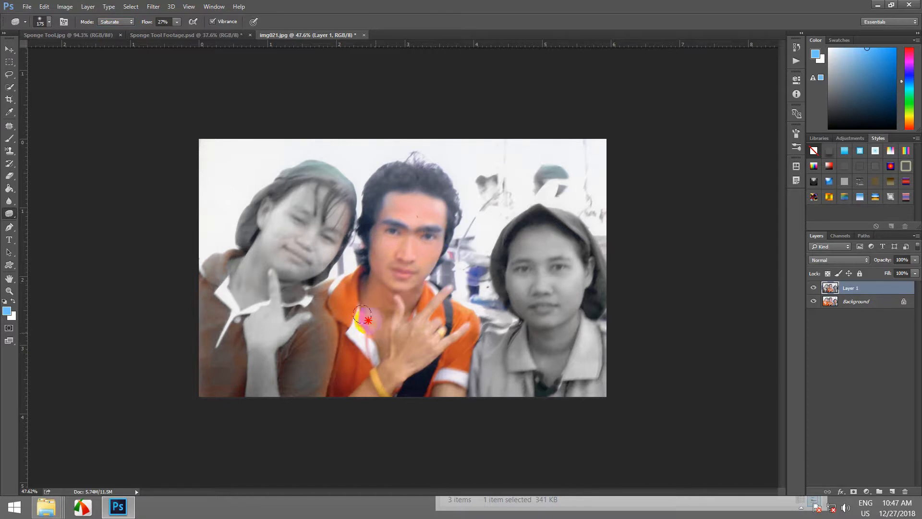
{"action": "mouse_move", "coordinate": [397, 383]}
{"action": "left_mouse_down"}
{"action": "mouse_move", "coordinate": [453, 326]}
{"action": "mouse_move", "coordinate": [445, 291]}
{"action": "mouse_move", "coordinate": [428, 304]}
{"action": "mouse_move", "coordinate": [458, 327]}
{"action": "mouse_move", "coordinate": [438, 402]}
{"action": "mouse_move", "coordinate": [449, 393]}
{"action": "mouse_move", "coordinate": [427, 314]}
{"action": "mouse_move", "coordinate": [392, 331]}
{"action": "mouse_move", "coordinate": [398, 304]}
{"action": "mouse_move", "coordinate": [375, 354]}
{"action": "mouse_move", "coordinate": [414, 299]}
{"action": "mouse_move", "coordinate": [379, 265]}
{"action": "left_mouse_up"}
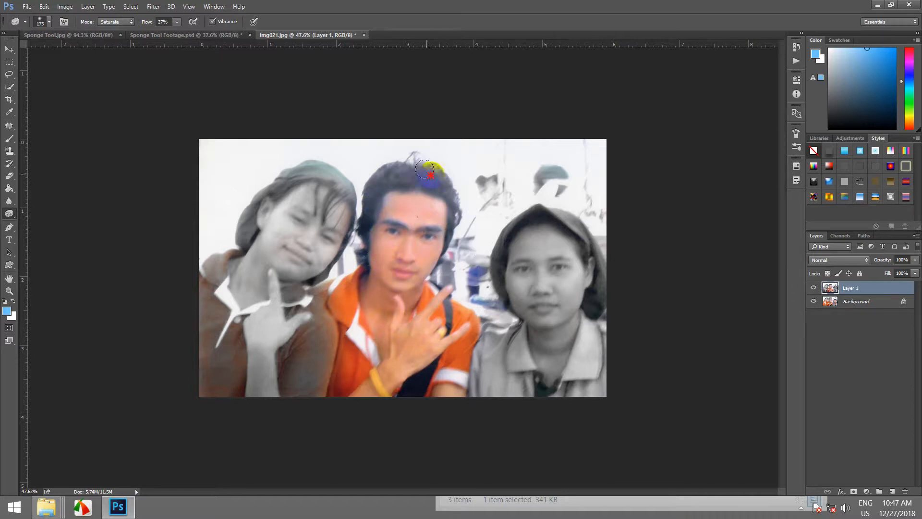
{"action": "mouse_move", "coordinate": [443, 224]}
{"action": "left_mouse_down"}
{"action": "mouse_move", "coordinate": [422, 270]}
{"action": "mouse_move", "coordinate": [360, 269]}
{"action": "mouse_move", "coordinate": [362, 233]}
{"action": "mouse_move", "coordinate": [359, 305]}
{"action": "left_mouse_up"}
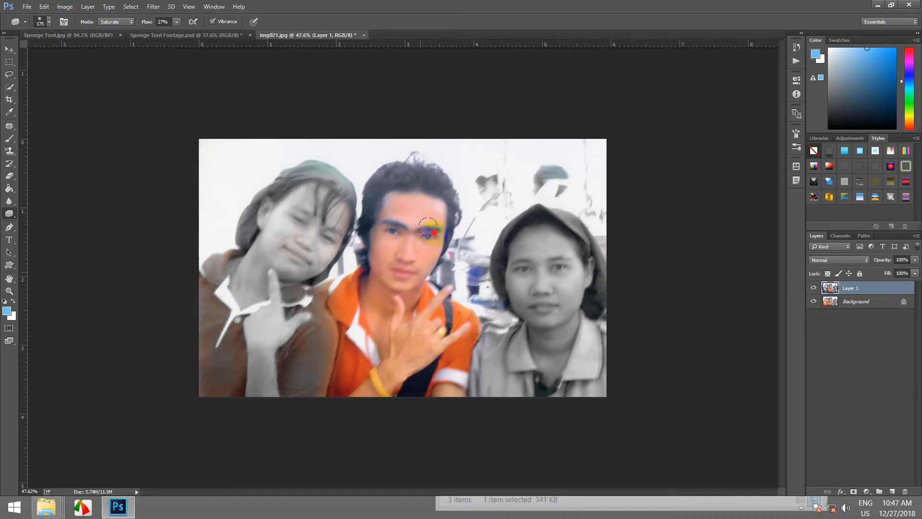
- Saturate the man's forearm and raised hand in the group photo using the 175 px Sponge at 27% flow
{"action": "scroll", "coordinate": [415, 279], "scroll_direction": "up", "scroll_amount": 5}
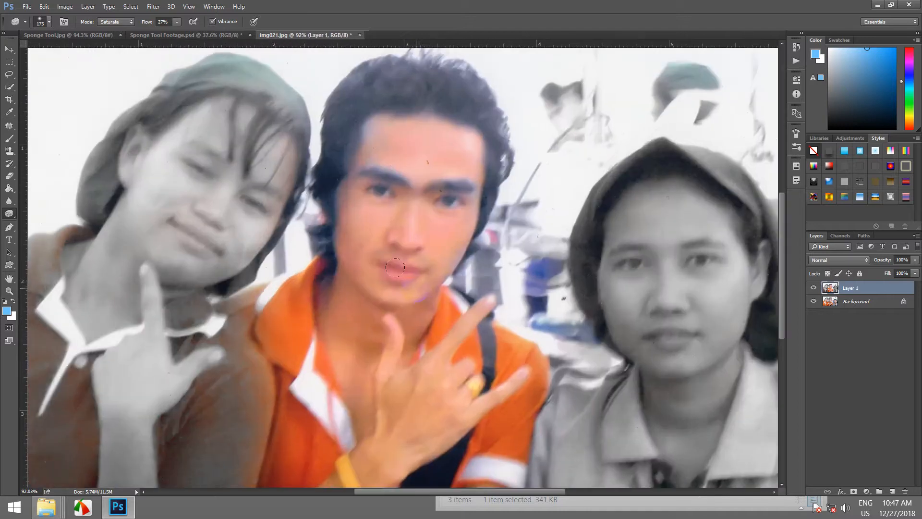
{"action": "scroll", "coordinate": [396, 270], "scroll_direction": "down", "scroll_amount": 3}
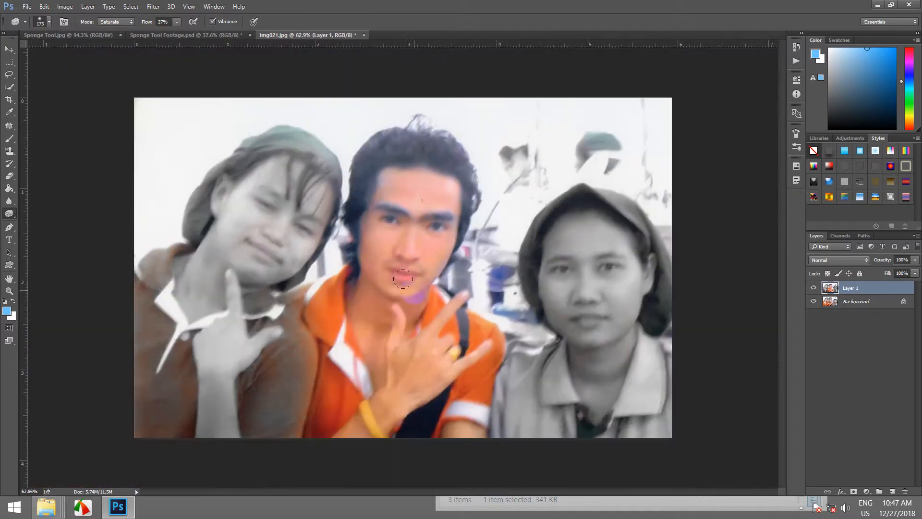
{"action": "scroll", "coordinate": [396, 272], "scroll_direction": "up", "scroll_amount": 2}
{"action": "scroll", "coordinate": [396, 272], "scroll_direction": "down", "scroll_amount": 2}
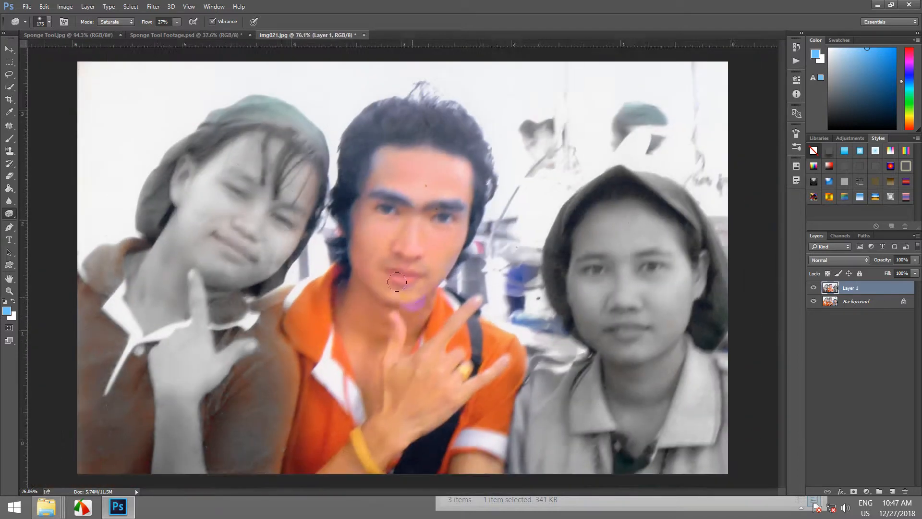
{"action": "scroll", "coordinate": [398, 392], "scroll_direction": "up", "scroll_amount": 2}
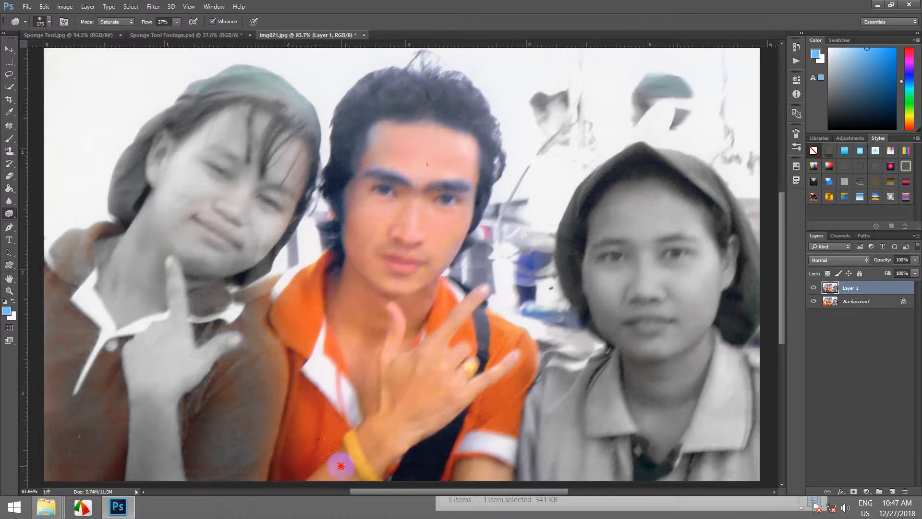
{"action": "left_click_drag", "start_coordinate": [341, 466], "coordinate": [441, 395]}
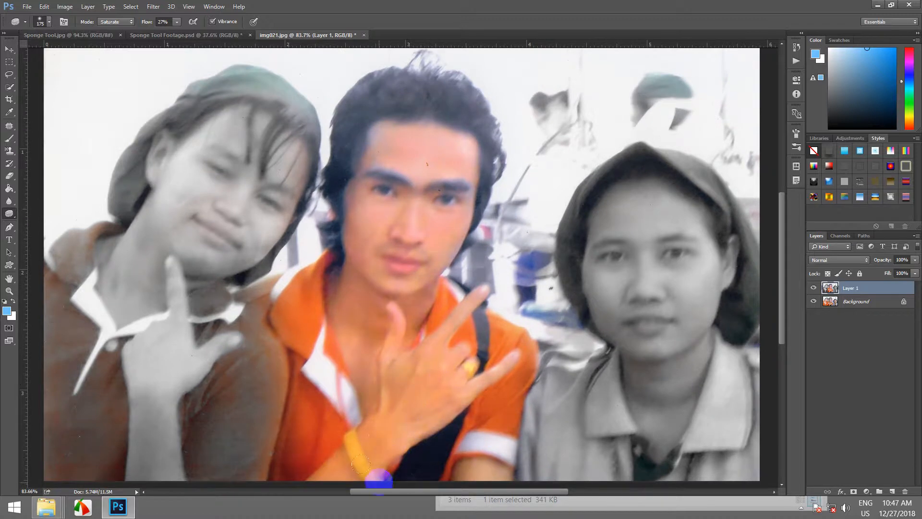
- Hide and show Layer 1 to compare the sponged group photo with the original
{"action": "scroll", "coordinate": [387, 455], "scroll_direction": "down", "scroll_amount": 5}
{"action": "left_click", "coordinate": [813, 288]}
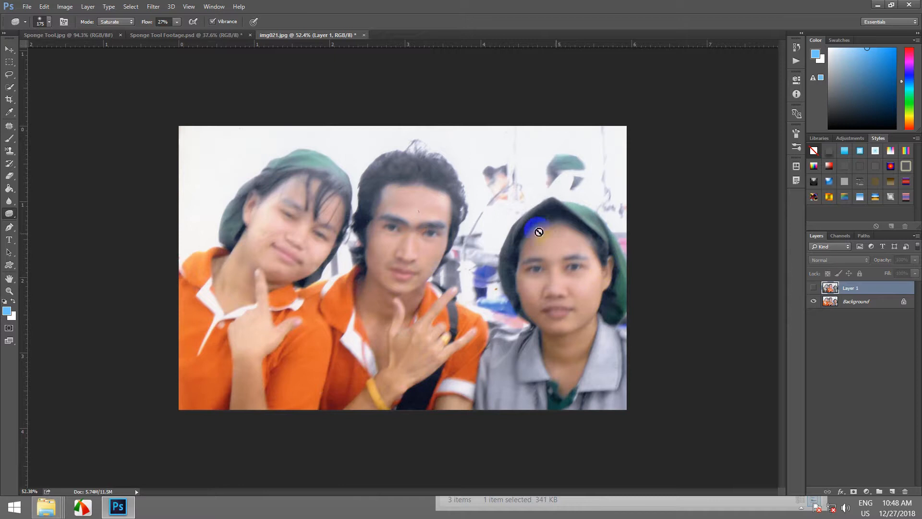
{"action": "left_click", "coordinate": [813, 288]}
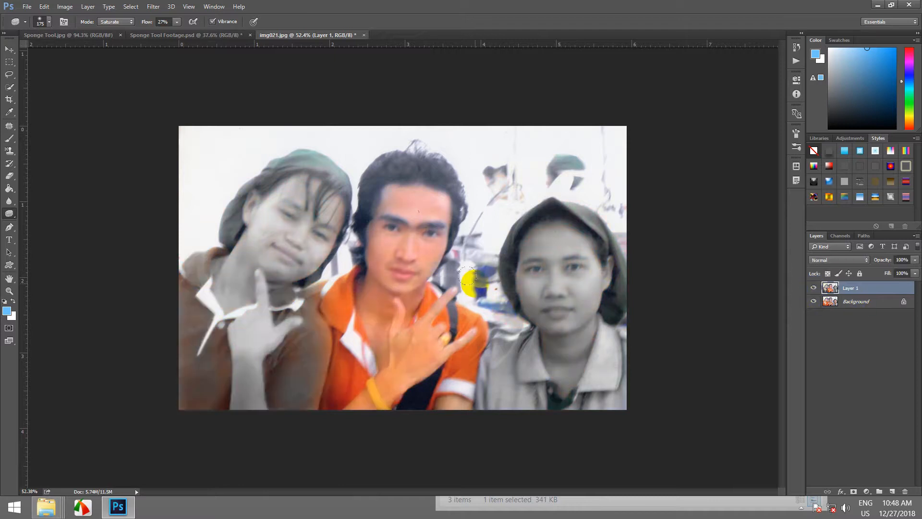
{"action": "scroll", "coordinate": [470, 277], "scroll_direction": "down", "scroll_amount": 3}
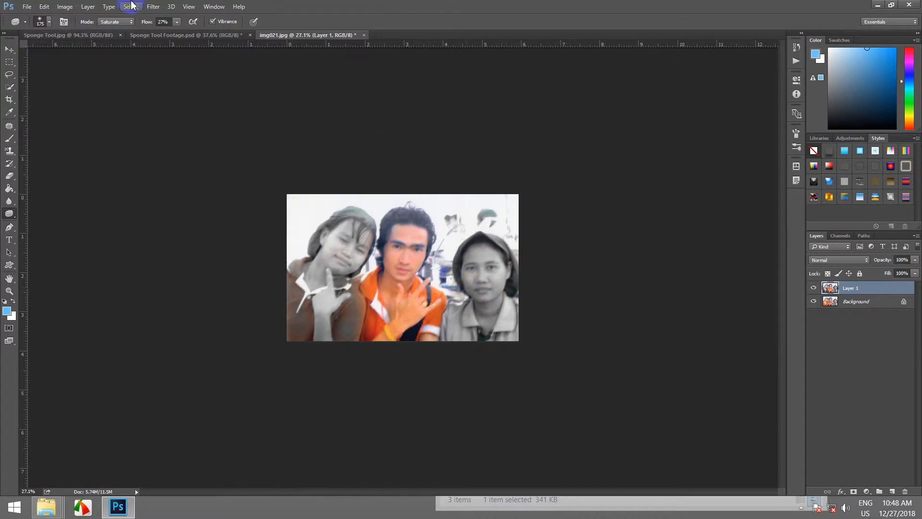
- Switch to the Sponge Tool.jpg document and duplicate its Background layer
{"action": "left_click", "coordinate": [89, 42]}
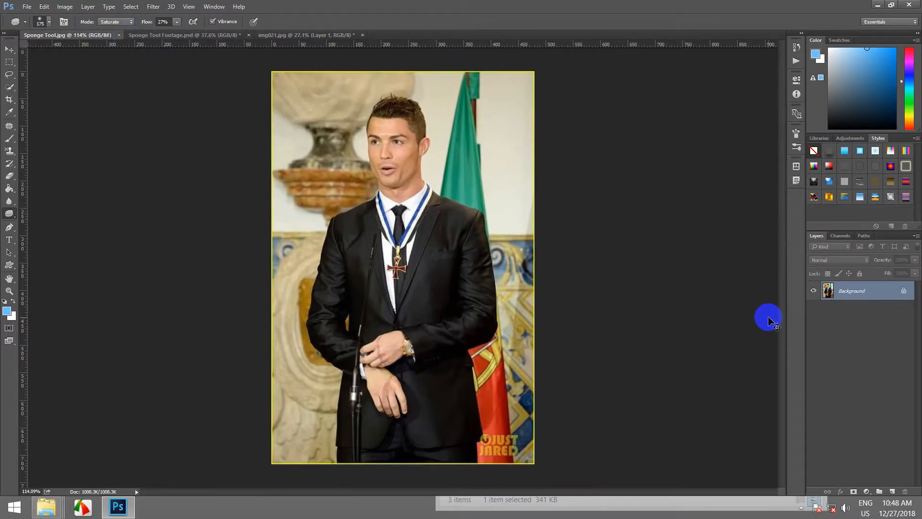
{"action": "key", "text": "ctrl+j"}
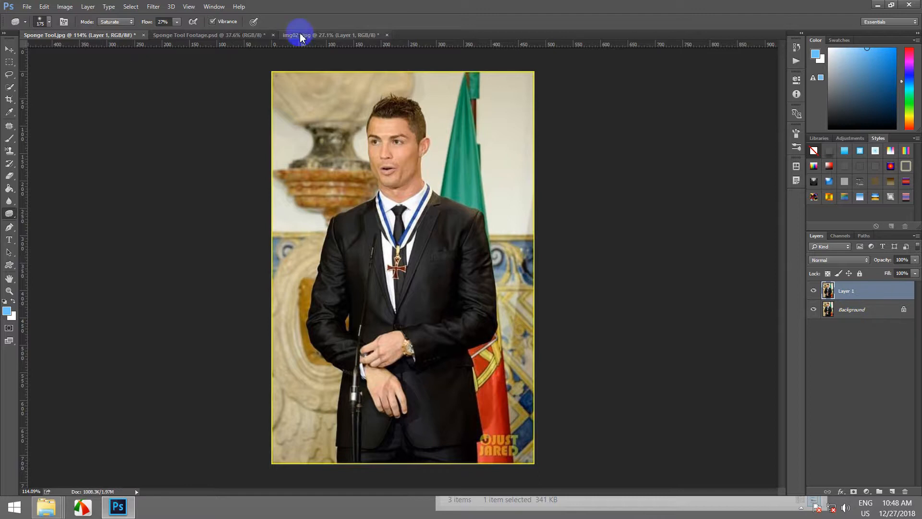
- Return to img021.jpg and toggle the visibility of Layer 1 repeatedly to review its before and after states
{"action": "left_click", "coordinate": [332, 35]}
{"action": "left_click", "coordinate": [813, 288]}
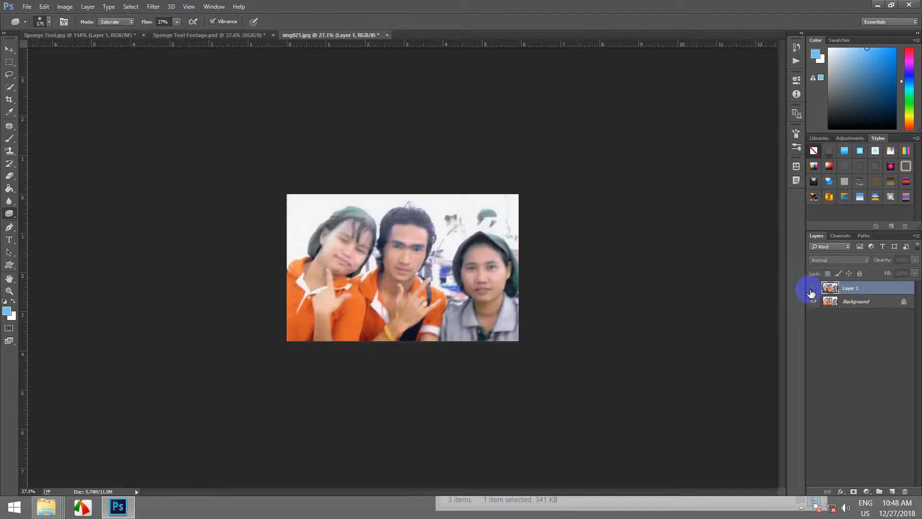
{"action": "left_click", "coordinate": [813, 289]}
{"action": "left_click", "coordinate": [813, 288]}
{"action": "left_click", "coordinate": [813, 288]}
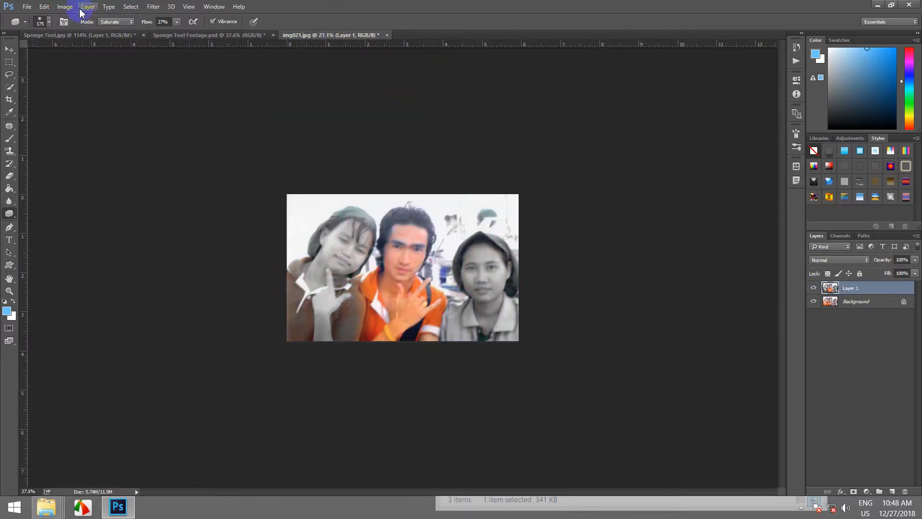
- In Sponge Tool.jpg, saturate the suited man's face, suit, hands and medal ribbon using a 100 px Sponge at 27% flow
{"action": "left_click", "coordinate": [81, 35]}
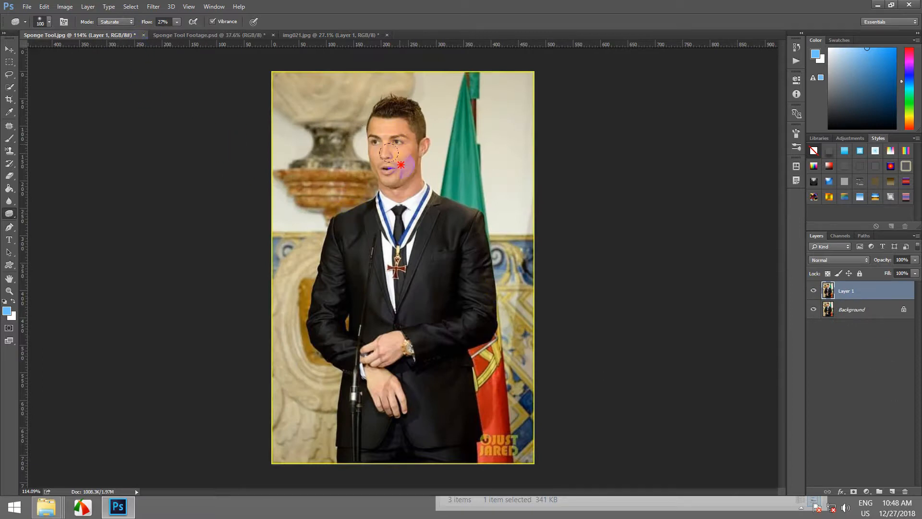
{"action": "mouse_move", "coordinate": [381, 125]}
{"action": "left_mouse_down"}
{"action": "mouse_move", "coordinate": [370, 158]}
{"action": "mouse_move", "coordinate": [398, 155]}
{"action": "mouse_move", "coordinate": [402, 122]}
{"action": "left_mouse_up"}
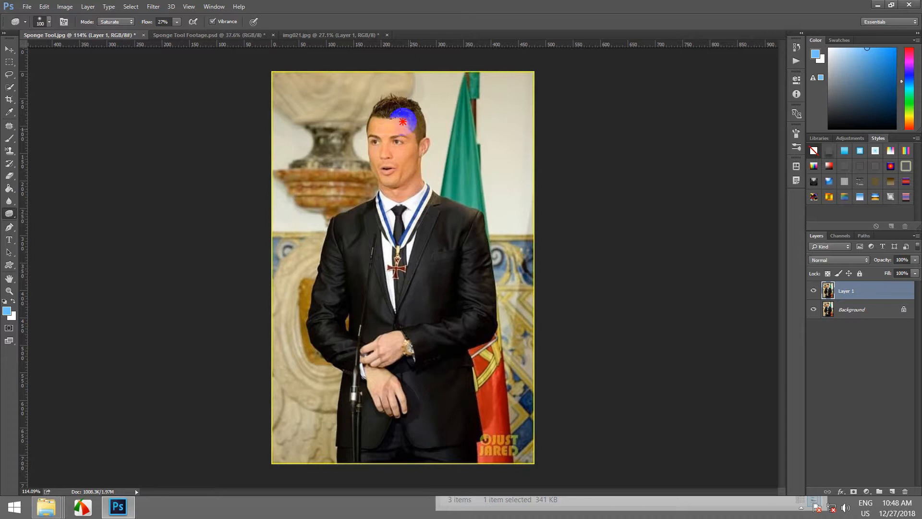
{"action": "mouse_move", "coordinate": [362, 218]}
{"action": "left_mouse_down"}
{"action": "mouse_move", "coordinate": [333, 226]}
{"action": "mouse_move", "coordinate": [321, 313]}
{"action": "mouse_move", "coordinate": [333, 240]}
{"action": "left_mouse_up"}
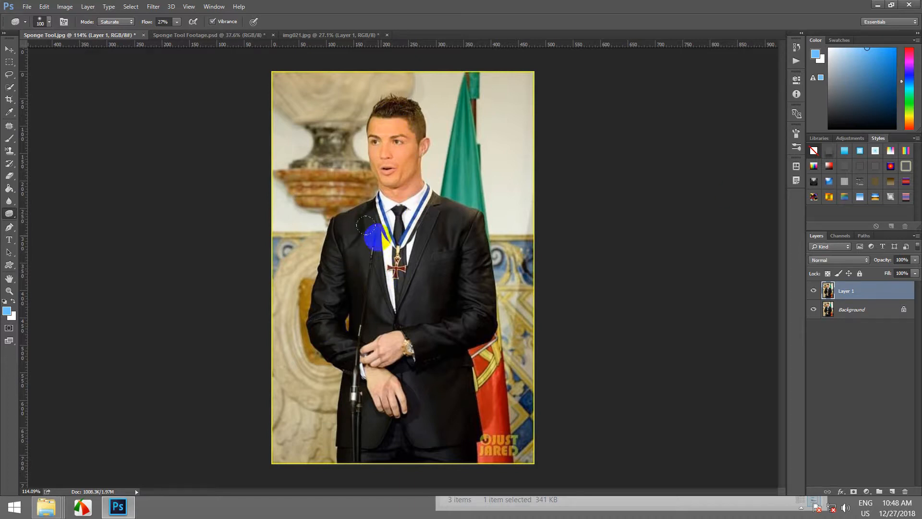
{"action": "left_click", "coordinate": [320, 307]}
{"action": "mouse_move", "coordinate": [321, 307]}
{"action": "left_mouse_down"}
{"action": "mouse_move", "coordinate": [398, 435]}
{"action": "mouse_move", "coordinate": [381, 329]}
{"action": "mouse_move", "coordinate": [383, 434]}
{"action": "mouse_move", "coordinate": [385, 393]}
{"action": "mouse_move", "coordinate": [367, 450]}
{"action": "mouse_move", "coordinate": [360, 441]}
{"action": "mouse_move", "coordinate": [434, 464]}
{"action": "mouse_move", "coordinate": [428, 407]}
{"action": "left_mouse_up"}
{"action": "mouse_move", "coordinate": [400, 347]}
{"action": "left_mouse_down"}
{"action": "mouse_move", "coordinate": [458, 314]}
{"action": "mouse_move", "coordinate": [465, 290]}
{"action": "mouse_move", "coordinate": [447, 214]}
{"action": "mouse_move", "coordinate": [411, 326]}
{"action": "mouse_move", "coordinate": [424, 272]}
{"action": "mouse_move", "coordinate": [419, 205]}
{"action": "mouse_move", "coordinate": [379, 271]}
{"action": "mouse_move", "coordinate": [389, 221]}
{"action": "left_mouse_up"}
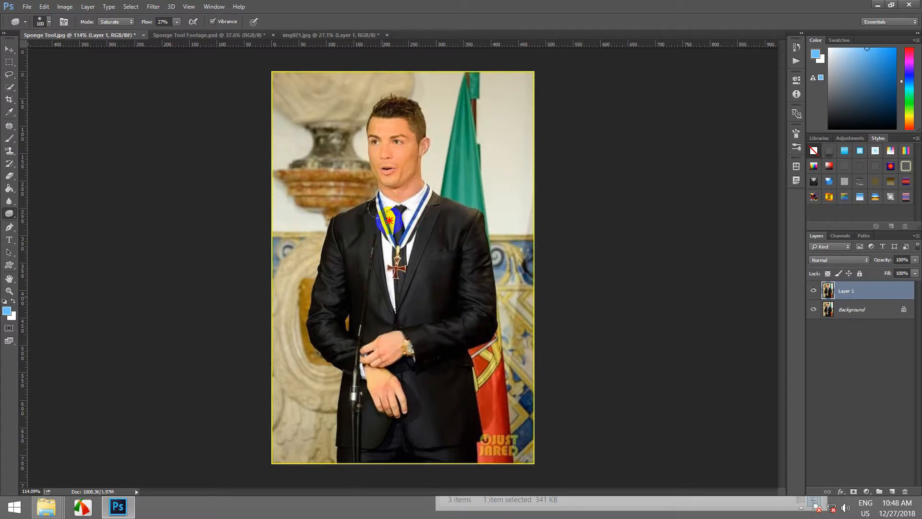
{"action": "mouse_move", "coordinate": [398, 122]}
{"action": "left_mouse_down"}
{"action": "mouse_move", "coordinate": [383, 206]}
{"action": "mouse_move", "coordinate": [442, 210]}
{"action": "mouse_move", "coordinate": [398, 198]}
{"action": "mouse_move", "coordinate": [427, 302]}
{"action": "left_mouse_up"}
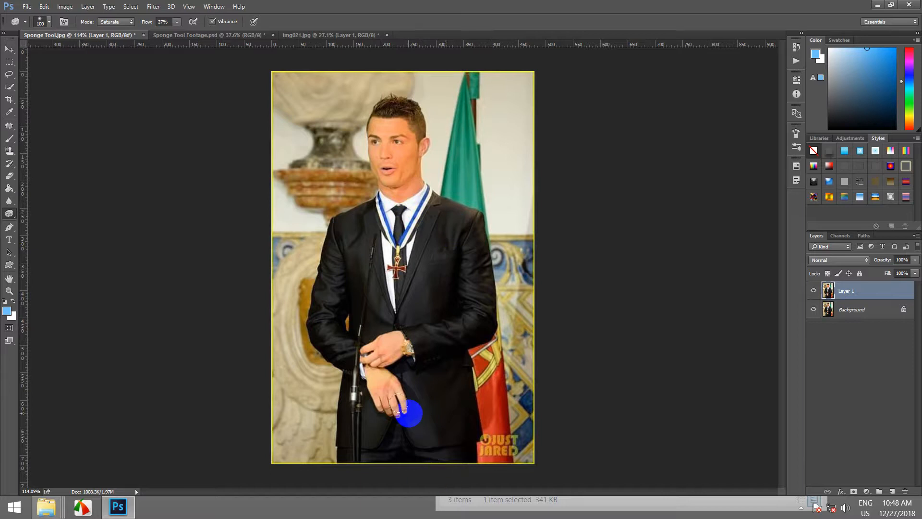
- Set the Sponge to Desaturate at 100% flow and paint over the wall and stone ornaments behind the man
{"action": "scroll", "coordinate": [407, 408], "scroll_direction": "down", "scroll_amount": 4}
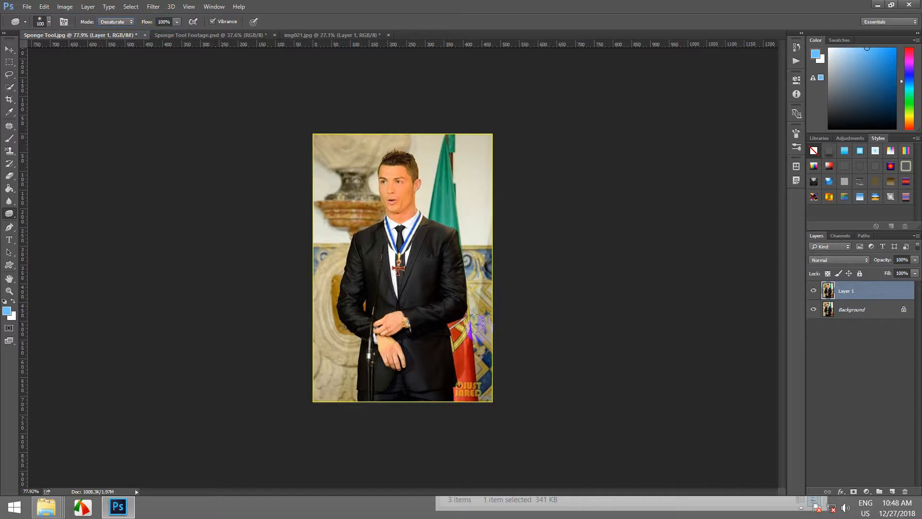
{"action": "left_click_drag", "start_coordinate": [469, 176], "coordinate": [456, 150]}
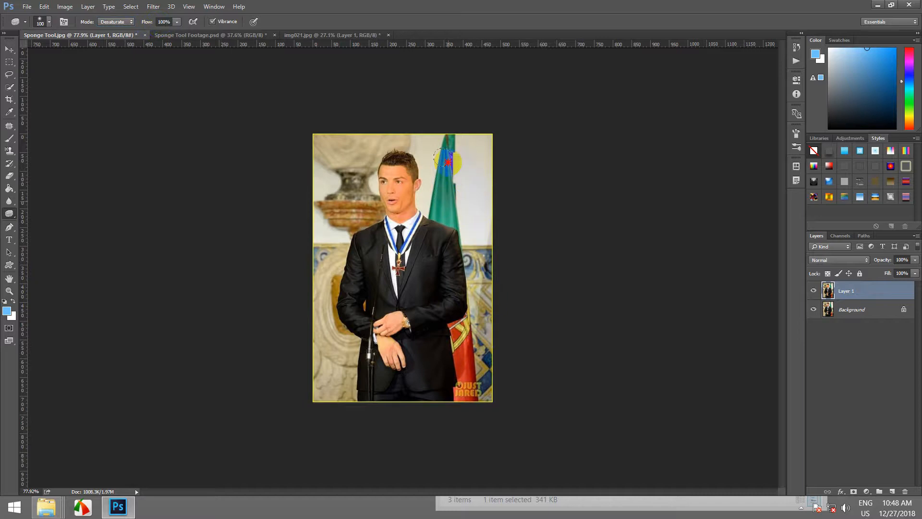
{"action": "mouse_move", "coordinate": [446, 189]}
{"action": "left_mouse_down"}
{"action": "mouse_move", "coordinate": [481, 134]}
{"action": "mouse_move", "coordinate": [403, 134]}
{"action": "left_mouse_up"}
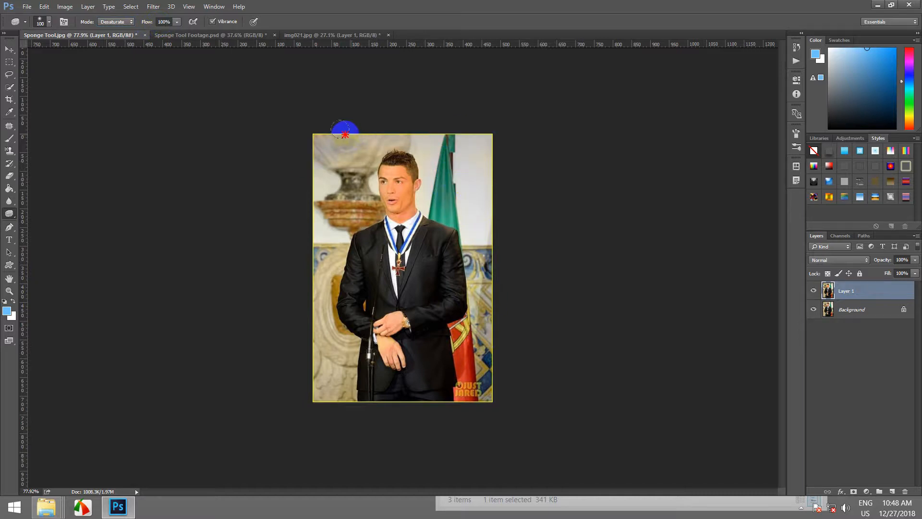
{"action": "left_click_drag", "start_coordinate": [365, 205], "coordinate": [325, 219]}
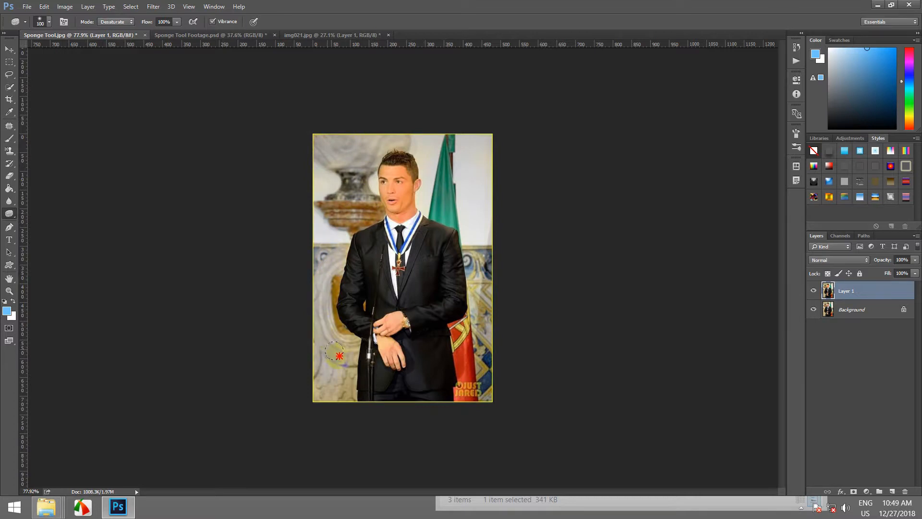
{"action": "mouse_move", "coordinate": [322, 395]}
{"action": "left_mouse_down"}
{"action": "mouse_move", "coordinate": [290, 398]}
{"action": "mouse_move", "coordinate": [315, 345]}
{"action": "left_mouse_up"}
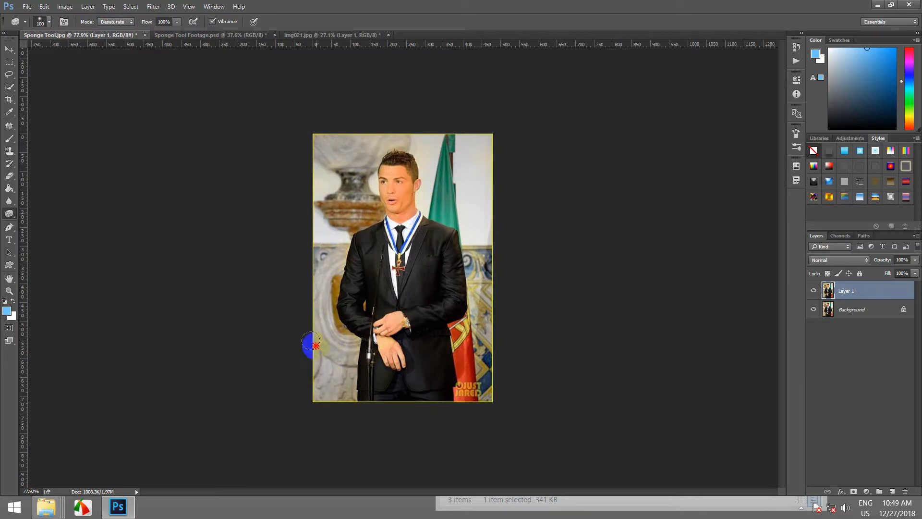
{"action": "mouse_move", "coordinate": [362, 193]}
{"action": "left_mouse_down"}
{"action": "mouse_move", "coordinate": [376, 127]}
{"action": "mouse_move", "coordinate": [426, 140]}
{"action": "left_mouse_up"}
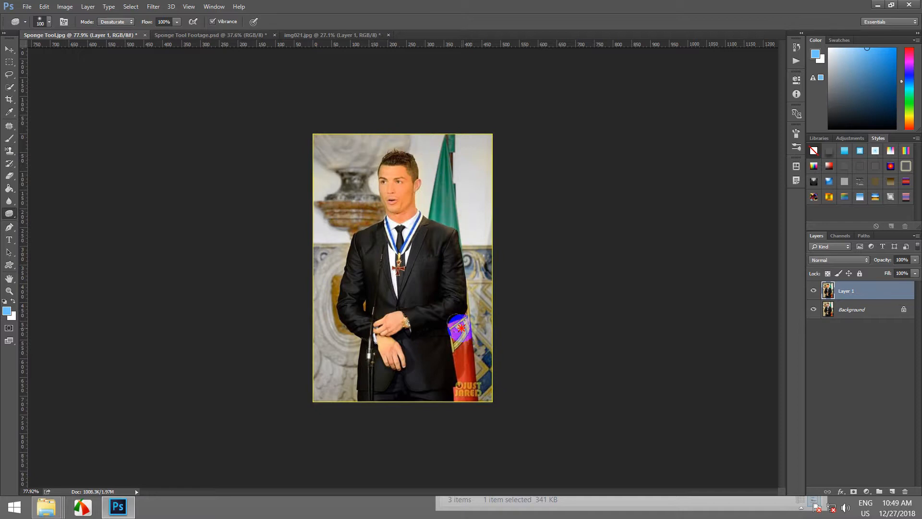
- Desaturate the flag's crest, the patterned tiles and the remaining colour in the stonework around the man
{"action": "mouse_move", "coordinate": [460, 327]}
{"action": "left_mouse_down"}
{"action": "mouse_move", "coordinate": [463, 404]}
{"action": "mouse_move", "coordinate": [468, 319]}
{"action": "left_mouse_up"}
{"action": "left_click_drag", "start_coordinate": [315, 311], "coordinate": [312, 311]}
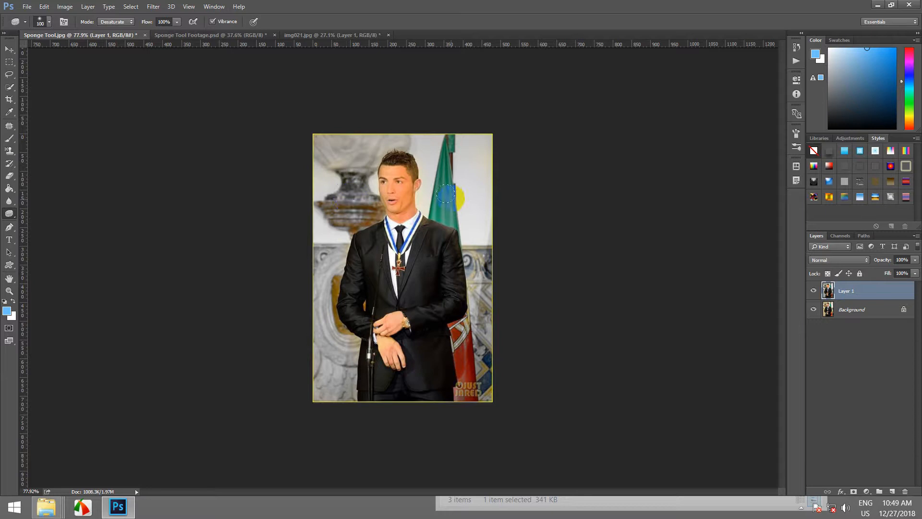
{"action": "left_click", "coordinate": [474, 161]}
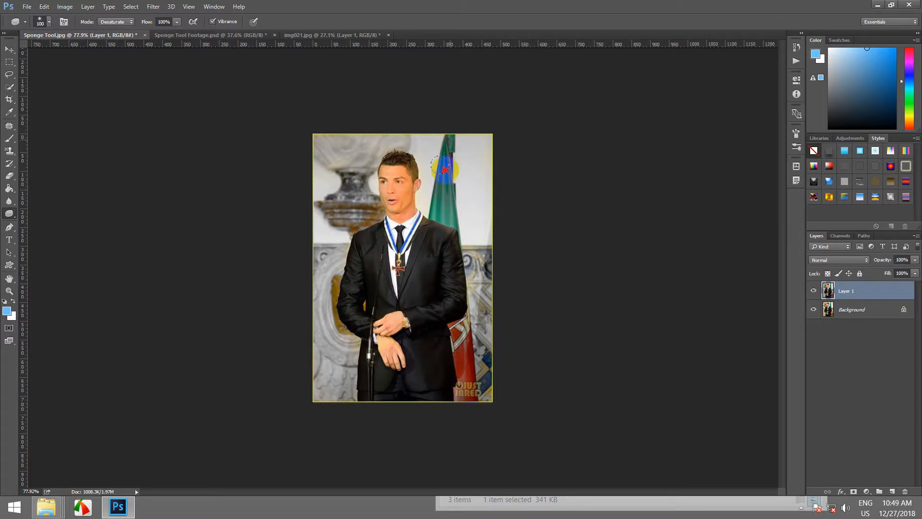
{"action": "mouse_move", "coordinate": [438, 201]}
{"action": "left_mouse_down"}
{"action": "mouse_move", "coordinate": [481, 216]}
{"action": "mouse_move", "coordinate": [429, 116]}
{"action": "mouse_move", "coordinate": [473, 160]}
{"action": "mouse_move", "coordinate": [399, 123]}
{"action": "mouse_move", "coordinate": [320, 134]}
{"action": "mouse_move", "coordinate": [299, 153]}
{"action": "mouse_move", "coordinate": [309, 219]}
{"action": "mouse_move", "coordinate": [301, 323]}
{"action": "mouse_move", "coordinate": [318, 375]}
{"action": "mouse_move", "coordinate": [347, 346]}
{"action": "mouse_move", "coordinate": [327, 395]}
{"action": "mouse_move", "coordinate": [421, 415]}
{"action": "mouse_move", "coordinate": [467, 404]}
{"action": "mouse_move", "coordinate": [472, 424]}
{"action": "mouse_move", "coordinate": [499, 380]}
{"action": "left_mouse_up"}
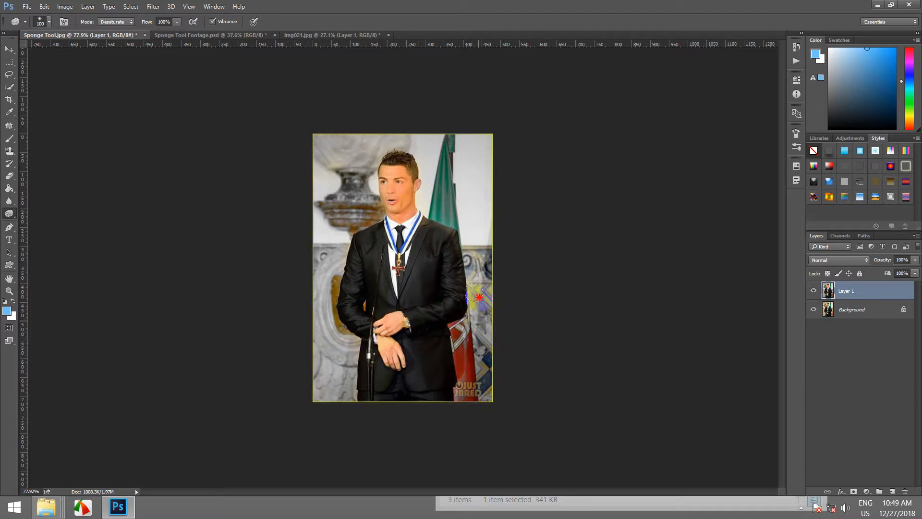
{"action": "mouse_move", "coordinate": [472, 172]}
{"action": "left_mouse_down"}
{"action": "mouse_move", "coordinate": [434, 174]}
{"action": "mouse_move", "coordinate": [429, 196]}
{"action": "mouse_move", "coordinate": [472, 233]}
{"action": "mouse_move", "coordinate": [454, 250]}
{"action": "left_mouse_up"}
{"action": "scroll", "coordinate": [417, 201], "scroll_direction": "up", "scroll_amount": 6}
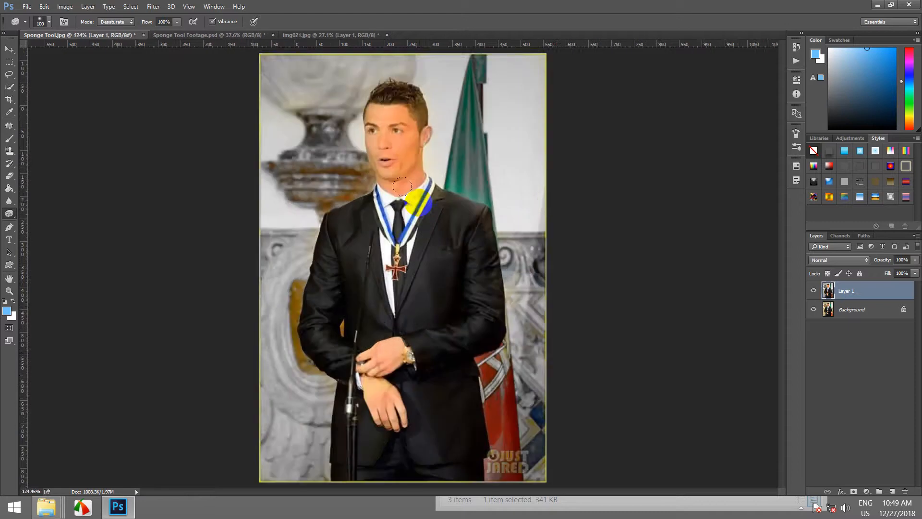
{"action": "scroll", "coordinate": [396, 181], "scroll_direction": "down", "scroll_amount": 3}
{"action": "left_click_drag", "start_coordinate": [360, 214], "coordinate": [351, 204]}
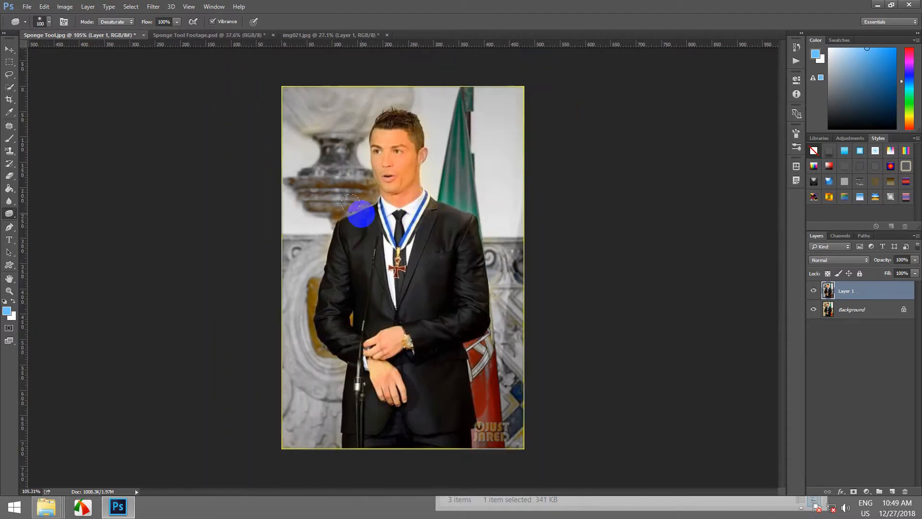
- Switch to the Sponge Tool Footage.psd document and duplicate its Background layer
{"action": "left_click", "coordinate": [221, 35]}
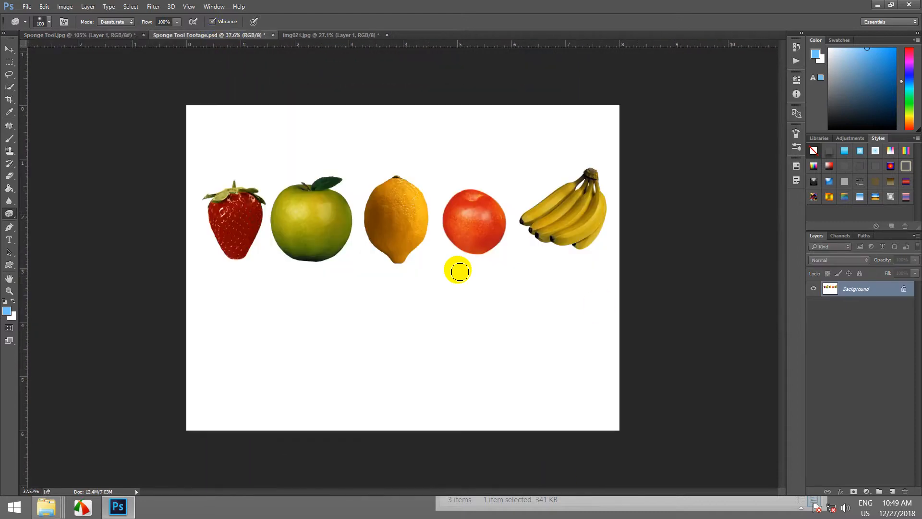
{"action": "key", "text": "ctrl+j"}
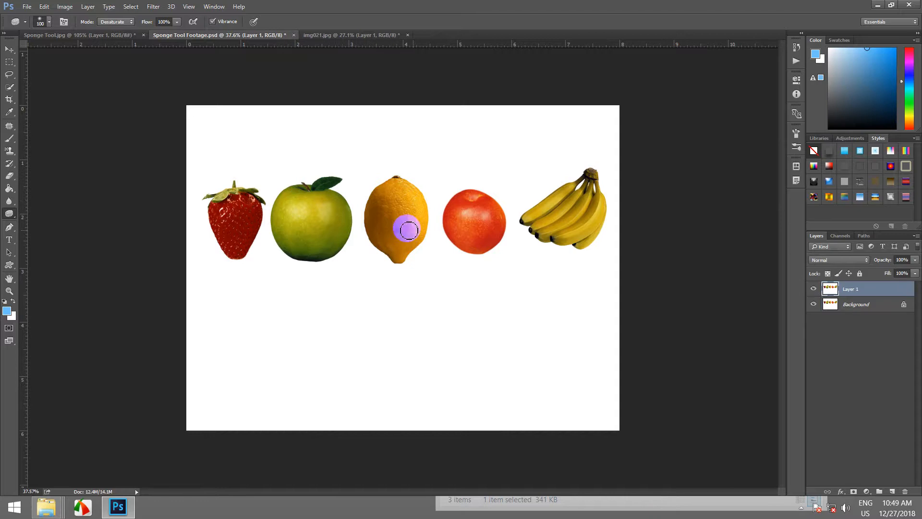
- Desaturate the strawberry with its leaves and the green apple at 100% flow, enlarging the brush from 125 to 400 px
{"action": "scroll", "coordinate": [417, 269], "scroll_direction": "up", "scroll_amount": 2}
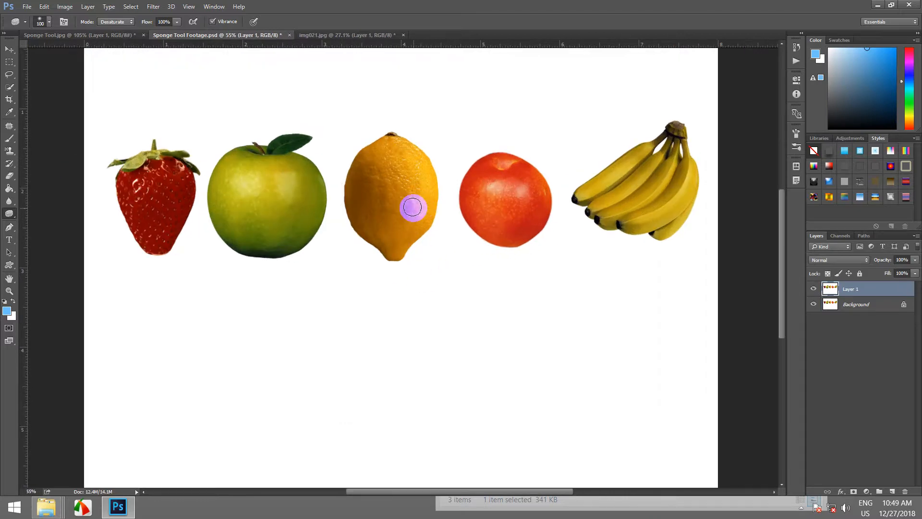
{"action": "scroll", "coordinate": [412, 206], "scroll_direction": "down", "scroll_amount": 2}
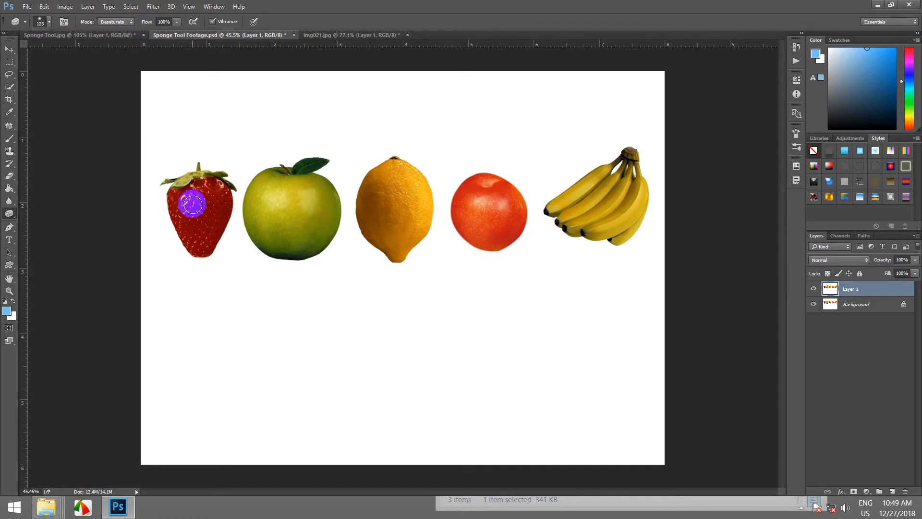
{"action": "mouse_move", "coordinate": [190, 188]}
{"action": "left_mouse_down"}
{"action": "mouse_move", "coordinate": [194, 206]}
{"action": "mouse_move", "coordinate": [206, 207]}
{"action": "mouse_move", "coordinate": [182, 167]}
{"action": "mouse_move", "coordinate": [197, 208]}
{"action": "mouse_move", "coordinate": [189, 183]}
{"action": "mouse_move", "coordinate": [175, 174]}
{"action": "left_mouse_up"}
{"action": "mouse_move", "coordinate": [194, 206]}
{"action": "left_mouse_down"}
{"action": "mouse_move", "coordinate": [206, 248]}
{"action": "mouse_move", "coordinate": [199, 179]}
{"action": "left_mouse_up"}
{"action": "mouse_move", "coordinate": [284, 191]}
{"action": "left_mouse_down"}
{"action": "mouse_move", "coordinate": [260, 226]}
{"action": "mouse_move", "coordinate": [307, 210]}
{"action": "mouse_move", "coordinate": [303, 226]}
{"action": "mouse_move", "coordinate": [295, 207]}
{"action": "left_mouse_up"}
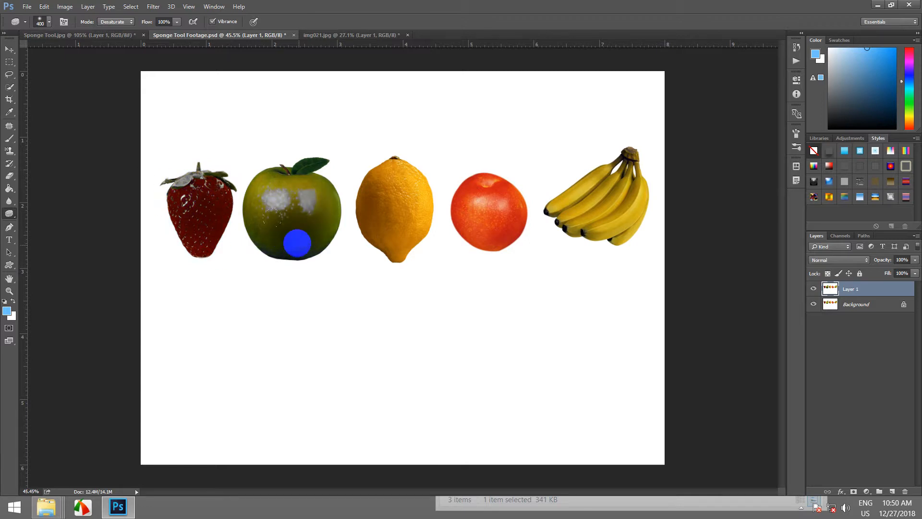
- Undo the desaturation strokes on the green apple and restore the strawberry's original colours on Layer 1
{"action": "scroll", "coordinate": [295, 240], "scroll_direction": "up", "scroll_amount": 3}
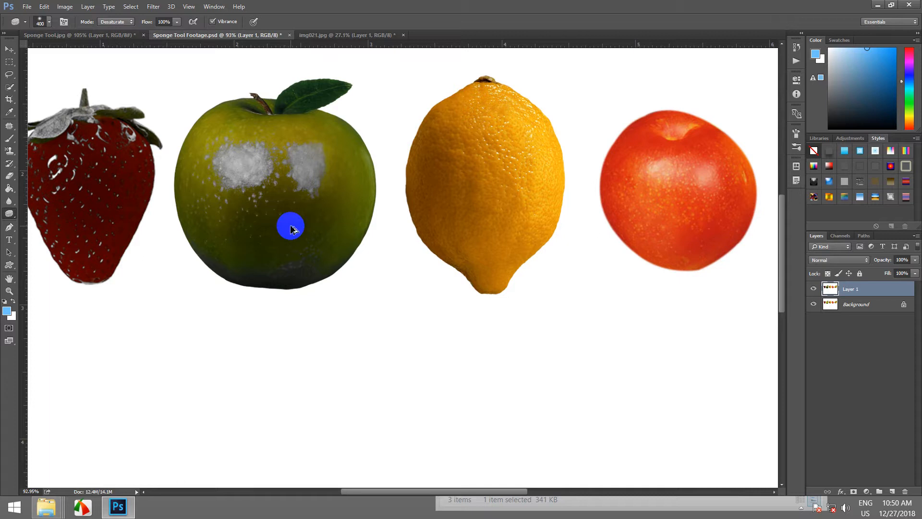
{"action": "key", "text": "ctrl+alt+z"}
{"action": "key", "text": "ctrl+alt+z"}
{"action": "key", "text": "ctrl+alt+z"}
{"action": "key", "text": "ctrl+alt+z"}
{"action": "key", "text": "ctrl+alt+z"}
{"action": "key", "text": "ctrl+alt+z"}
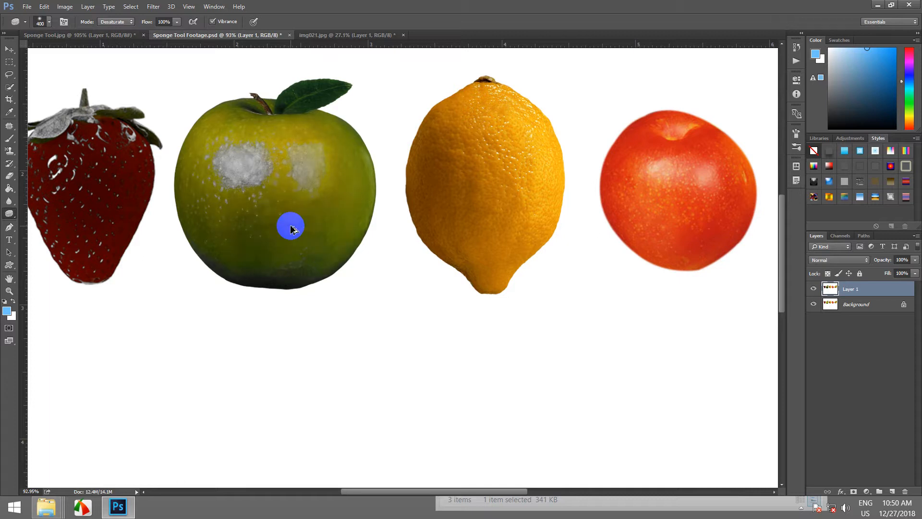
{"action": "key", "text": "ctrl+alt+z"}
{"action": "key", "text": "ctrl+alt+z"}
{"action": "key", "text": "ctrl+alt+z"}
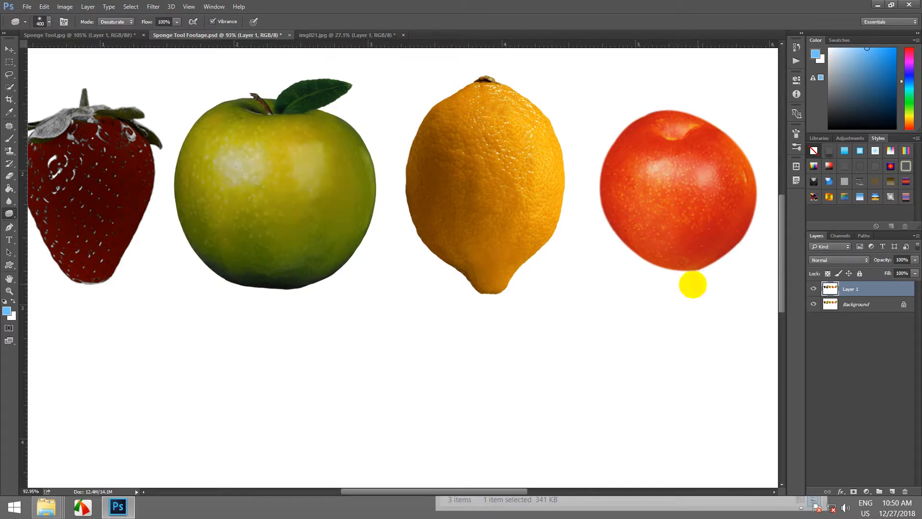
{"action": "key", "text": "Delete"}
{"action": "key", "text": "ctrl+z"}
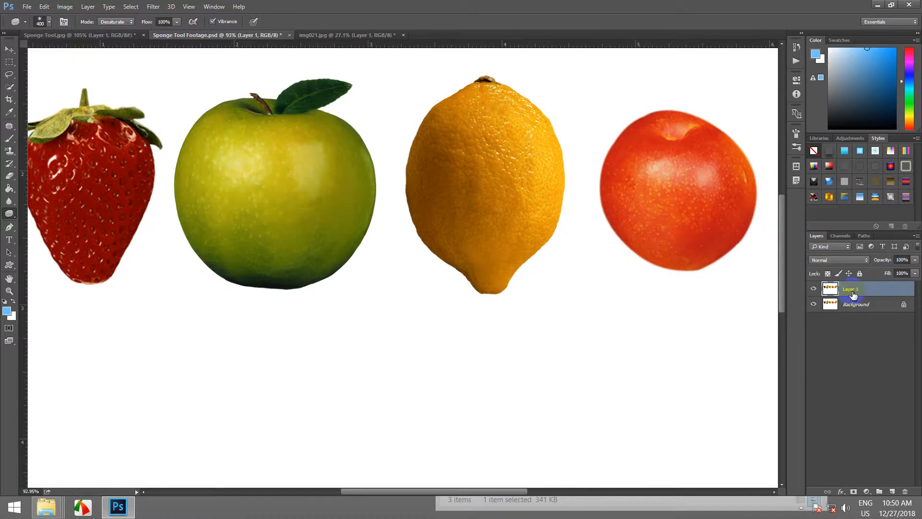
- Paint with the Desaturate sponge at 100% flow over the strawberry, green apple, red fruit and bananas, skipping the lemon
{"action": "scroll", "coordinate": [105, 191], "scroll_direction": "down", "scroll_amount": 4}
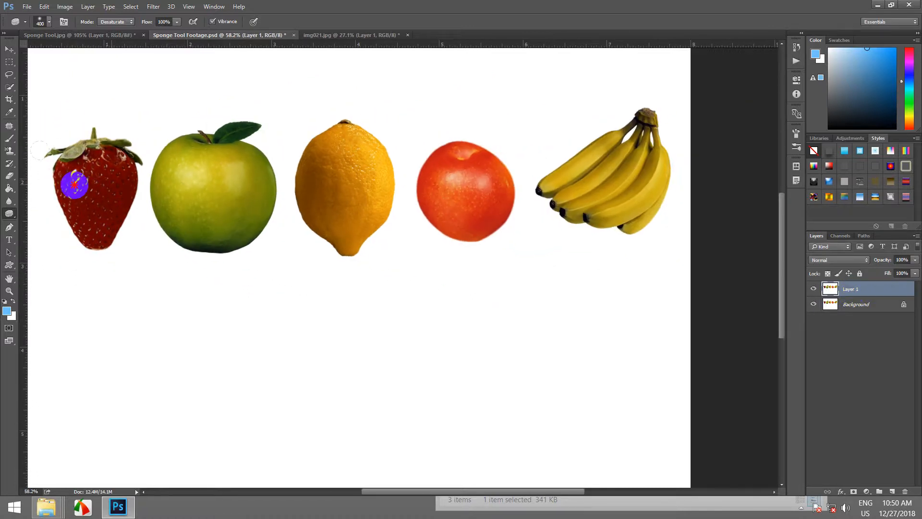
{"action": "mouse_move", "coordinate": [230, 211]}
{"action": "left_mouse_down"}
{"action": "mouse_move", "coordinate": [181, 201]}
{"action": "mouse_move", "coordinate": [223, 227]}
{"action": "mouse_move", "coordinate": [221, 180]}
{"action": "mouse_move", "coordinate": [187, 175]}
{"action": "mouse_move", "coordinate": [206, 226]}
{"action": "mouse_move", "coordinate": [227, 141]}
{"action": "mouse_move", "coordinate": [209, 151]}
{"action": "mouse_move", "coordinate": [201, 222]}
{"action": "left_mouse_up"}
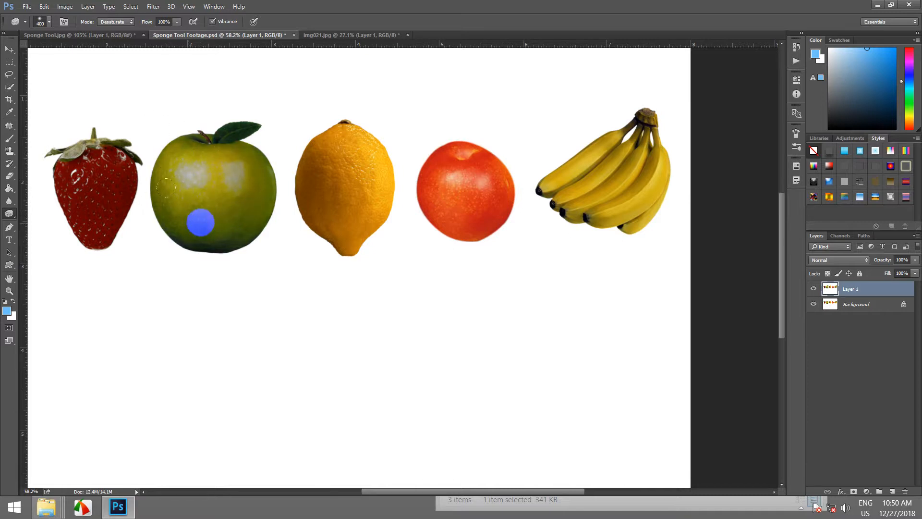
{"action": "mouse_move", "coordinate": [456, 215]}
{"action": "left_mouse_down"}
{"action": "mouse_move", "coordinate": [441, 193]}
{"action": "mouse_move", "coordinate": [460, 168]}
{"action": "mouse_move", "coordinate": [471, 224]}
{"action": "mouse_move", "coordinate": [441, 211]}
{"action": "mouse_move", "coordinate": [441, 197]}
{"action": "mouse_move", "coordinate": [450, 209]}
{"action": "left_mouse_up"}
{"action": "mouse_move", "coordinate": [599, 190]}
{"action": "left_mouse_down"}
{"action": "mouse_move", "coordinate": [588, 152]}
{"action": "mouse_move", "coordinate": [607, 180]}
{"action": "mouse_move", "coordinate": [622, 165]}
{"action": "mouse_move", "coordinate": [611, 175]}
{"action": "mouse_move", "coordinate": [654, 189]}
{"action": "mouse_move", "coordinate": [649, 130]}
{"action": "mouse_move", "coordinate": [587, 203]}
{"action": "mouse_move", "coordinate": [639, 223]}
{"action": "mouse_move", "coordinate": [624, 158]}
{"action": "mouse_move", "coordinate": [590, 194]}
{"action": "mouse_move", "coordinate": [642, 169]}
{"action": "left_mouse_up"}
{"action": "scroll", "coordinate": [620, 194], "scroll_direction": "down", "scroll_amount": 3}
{"action": "scroll", "coordinate": [620, 194], "scroll_direction": "up", "scroll_amount": 2}
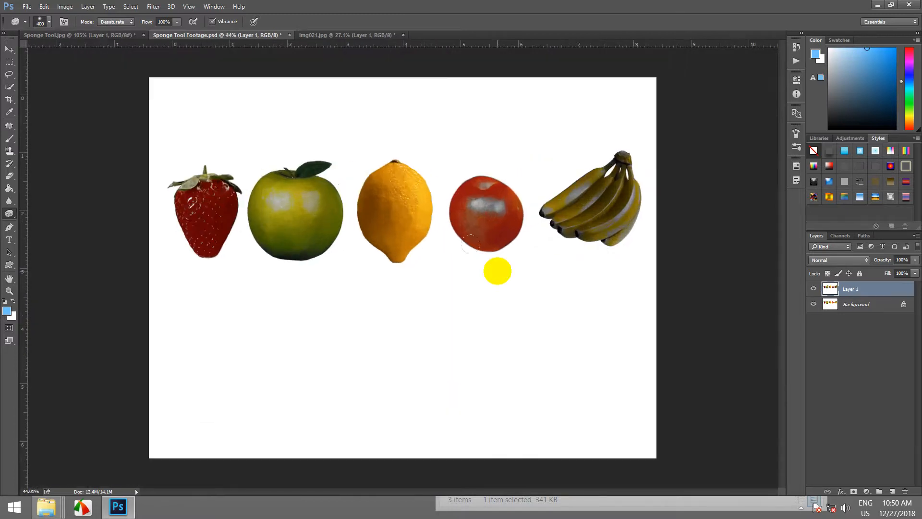
{"action": "scroll", "coordinate": [498, 271], "scroll_direction": "up", "scroll_amount": 2}
{"action": "scroll", "coordinate": [362, 189], "scroll_direction": "down", "scroll_amount": 3}
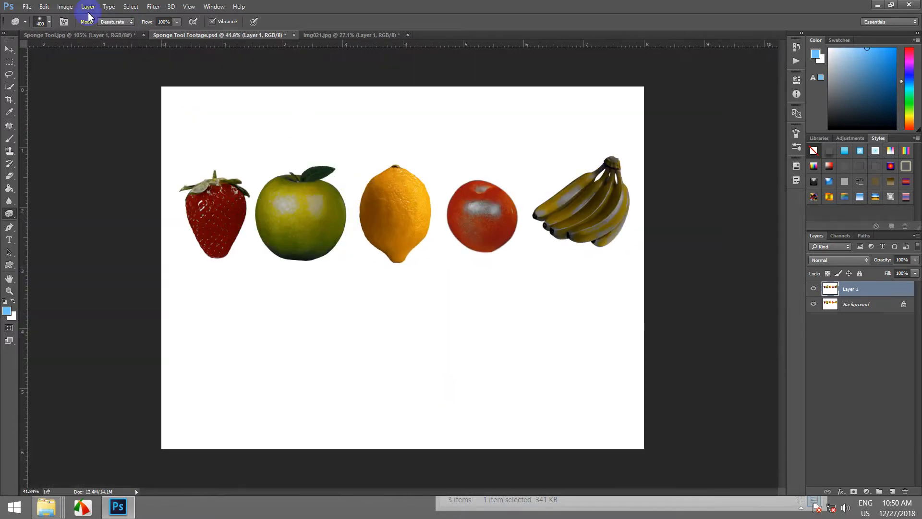
- Switch to the img021.jpg document and examine the coloured and desaturated areas of the group photo
{"action": "left_click", "coordinate": [350, 35]}
{"action": "scroll", "coordinate": [422, 177], "scroll_direction": "up", "scroll_amount": 4}
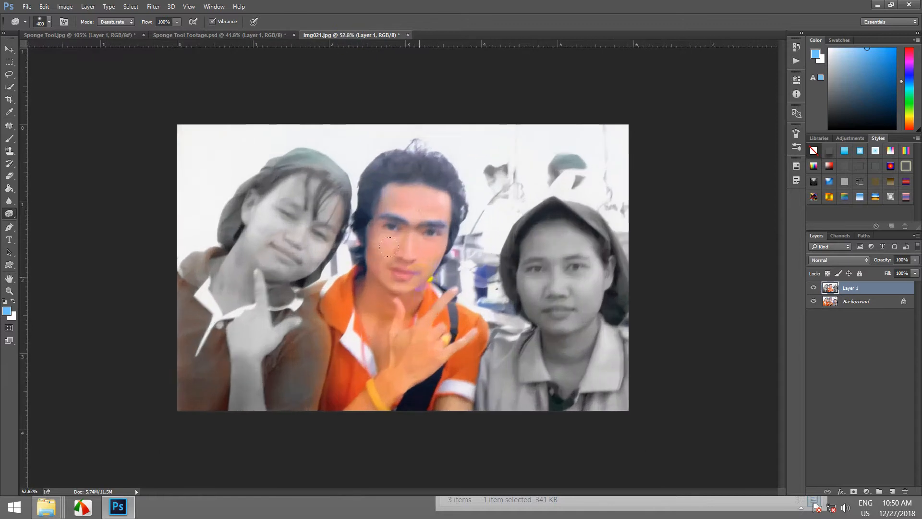
{"action": "scroll", "coordinate": [385, 247], "scroll_direction": "down", "scroll_amount": 1}
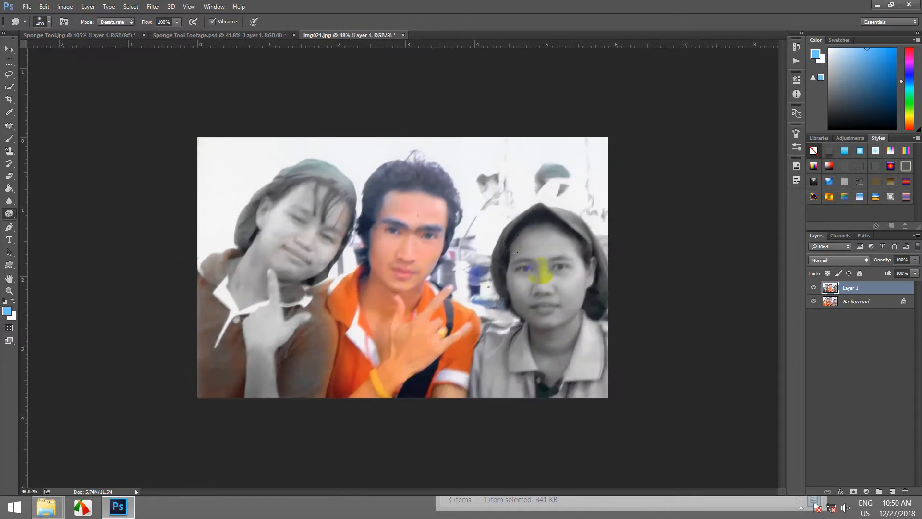
{"action": "scroll", "coordinate": [286, 244], "scroll_direction": "down", "scroll_amount": 3}
{"action": "scroll", "coordinate": [421, 216], "scroll_direction": "up", "scroll_amount": 4}
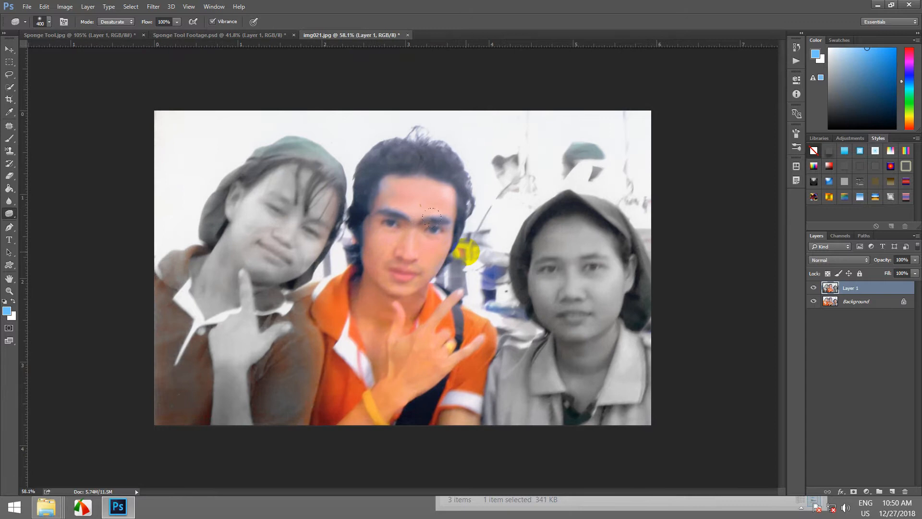
{"action": "left_click_drag", "start_coordinate": [431, 219], "coordinate": [466, 254]}
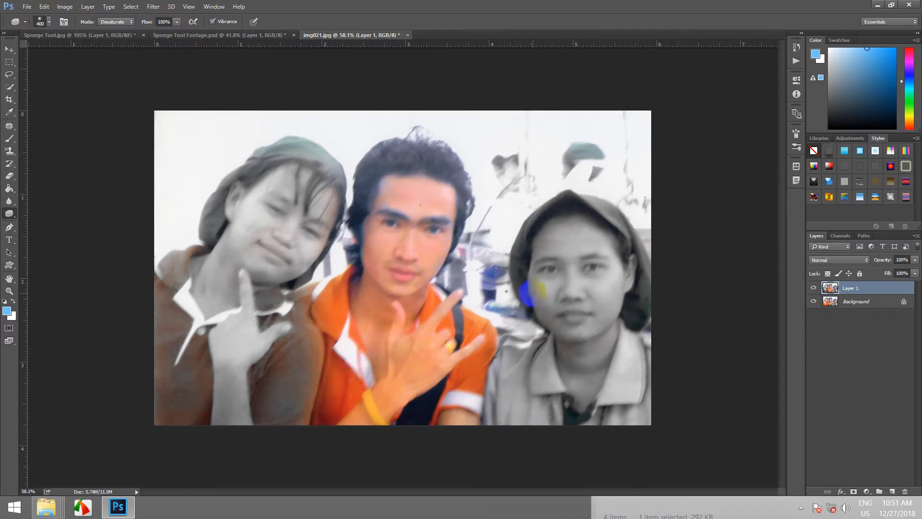
{"action": "scroll", "coordinate": [474, 317], "scroll_direction": "up", "scroll_amount": 2}
{"action": "scroll", "coordinate": [474, 317], "scroll_direction": "down", "scroll_amount": 4}
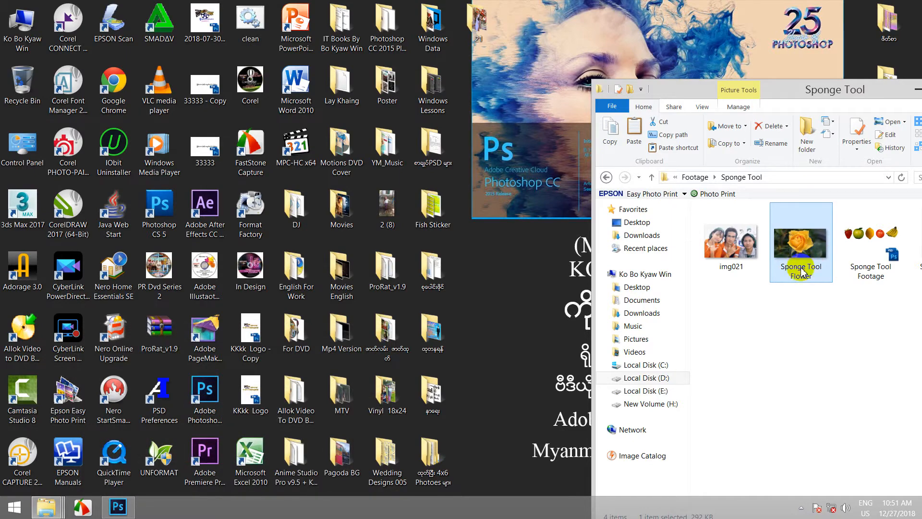
- Open the Sponge Tool Flower image from the Sponge Tool folder in Photoshop and duplicate its Background layer
{"action": "left_click_drag", "start_coordinate": [801, 272], "coordinate": [206, 388]}
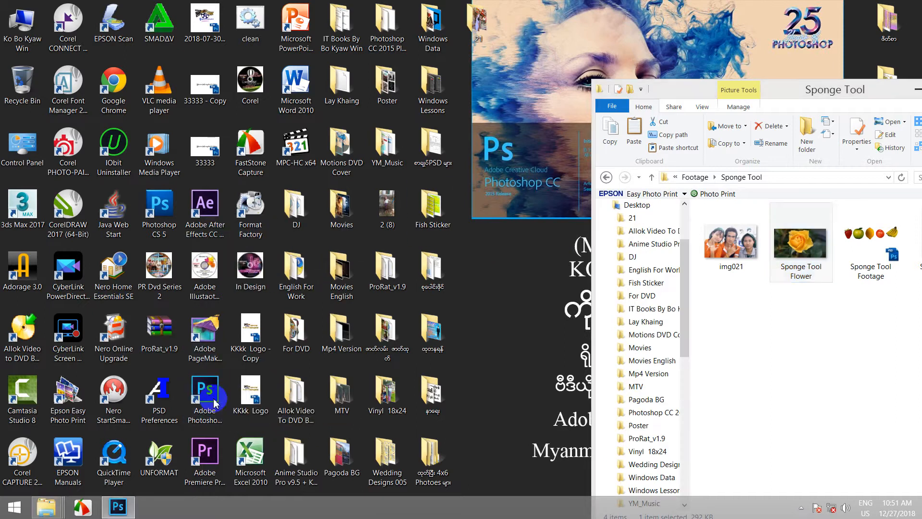
{"action": "scroll", "coordinate": [283, 292], "scroll_direction": "down", "scroll_amount": 2}
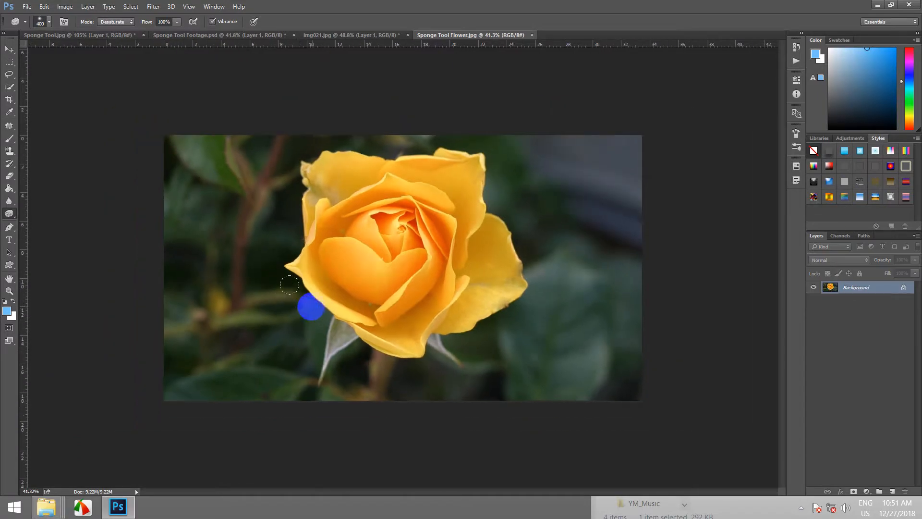
{"action": "scroll", "coordinate": [290, 284], "scroll_direction": "down", "scroll_amount": 1}
{"action": "scroll", "coordinate": [400, 262], "scroll_direction": "up", "scroll_amount": 1}
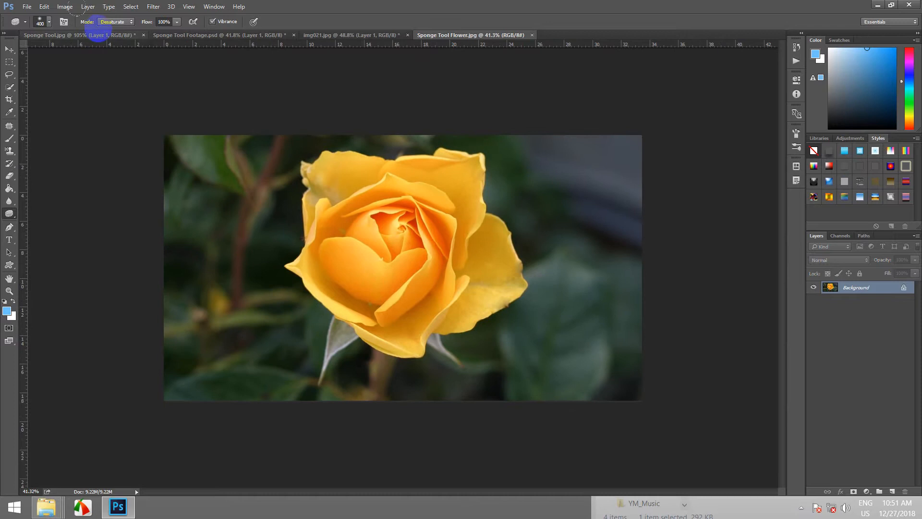
{"action": "key", "text": "ctrl+j"}
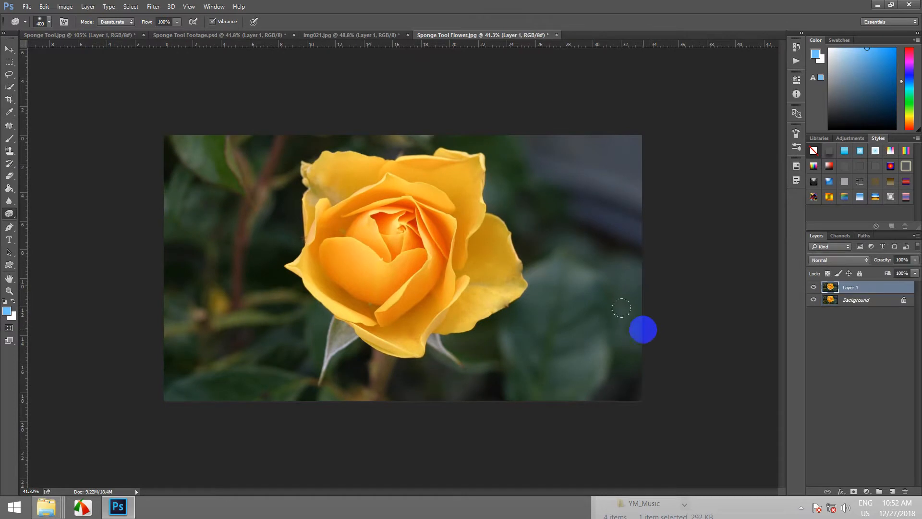
- Desaturate the leaves, stems and dark backdrop around the yellow rose at 100% flow with the 400 px brush
{"action": "mouse_move", "coordinate": [500, 347]}
{"action": "left_mouse_down"}
{"action": "mouse_move", "coordinate": [477, 356]}
{"action": "mouse_move", "coordinate": [462, 337]}
{"action": "mouse_move", "coordinate": [416, 347]}
{"action": "mouse_move", "coordinate": [416, 368]}
{"action": "mouse_move", "coordinate": [544, 362]}
{"action": "mouse_move", "coordinate": [613, 338]}
{"action": "mouse_move", "coordinate": [582, 297]}
{"action": "mouse_move", "coordinate": [575, 223]}
{"action": "mouse_move", "coordinate": [509, 163]}
{"action": "mouse_move", "coordinate": [497, 133]}
{"action": "mouse_move", "coordinate": [520, 202]}
{"action": "mouse_move", "coordinate": [474, 81]}
{"action": "mouse_move", "coordinate": [559, 167]}
{"action": "mouse_move", "coordinate": [592, 130]}
{"action": "mouse_move", "coordinate": [584, 292]}
{"action": "mouse_move", "coordinate": [558, 154]}
{"action": "mouse_move", "coordinate": [429, 101]}
{"action": "mouse_move", "coordinate": [391, 108]}
{"action": "mouse_move", "coordinate": [338, 91]}
{"action": "mouse_move", "coordinate": [142, 138]}
{"action": "mouse_move", "coordinate": [164, 217]}
{"action": "mouse_move", "coordinate": [182, 216]}
{"action": "mouse_move", "coordinate": [243, 144]}
{"action": "mouse_move", "coordinate": [199, 198]}
{"action": "mouse_move", "coordinate": [190, 154]}
{"action": "mouse_move", "coordinate": [206, 386]}
{"action": "mouse_move", "coordinate": [201, 280]}
{"action": "mouse_move", "coordinate": [253, 306]}
{"action": "mouse_move", "coordinate": [268, 359]}
{"action": "mouse_move", "coordinate": [244, 372]}
{"action": "mouse_move", "coordinate": [193, 358]}
{"action": "mouse_move", "coordinate": [163, 404]}
{"action": "mouse_move", "coordinate": [151, 284]}
{"action": "mouse_move", "coordinate": [162, 355]}
{"action": "mouse_move", "coordinate": [169, 161]}
{"action": "mouse_move", "coordinate": [144, 137]}
{"action": "mouse_move", "coordinate": [193, 136]}
{"action": "mouse_move", "coordinate": [169, 182]}
{"action": "mouse_move", "coordinate": [240, 380]}
{"action": "mouse_move", "coordinate": [213, 326]}
{"action": "mouse_move", "coordinate": [288, 393]}
{"action": "mouse_move", "coordinate": [282, 369]}
{"action": "mouse_move", "coordinate": [340, 379]}
{"action": "mouse_move", "coordinate": [276, 344]}
{"action": "mouse_move", "coordinate": [249, 314]}
{"action": "mouse_move", "coordinate": [294, 339]}
{"action": "mouse_move", "coordinate": [219, 145]}
{"action": "mouse_move", "coordinate": [296, 111]}
{"action": "mouse_move", "coordinate": [480, 129]}
{"action": "mouse_move", "coordinate": [576, 278]}
{"action": "mouse_move", "coordinate": [492, 405]}
{"action": "mouse_move", "coordinate": [417, 380]}
{"action": "mouse_move", "coordinate": [432, 346]}
{"action": "mouse_move", "coordinate": [393, 396]}
{"action": "mouse_move", "coordinate": [187, 336]}
{"action": "mouse_move", "coordinate": [180, 314]}
{"action": "mouse_move", "coordinate": [169, 368]}
{"action": "mouse_move", "coordinate": [225, 176]}
{"action": "mouse_move", "coordinate": [233, 254]}
{"action": "mouse_move", "coordinate": [251, 306]}
{"action": "mouse_move", "coordinate": [250, 194]}
{"action": "mouse_move", "coordinate": [286, 308]}
{"action": "mouse_move", "coordinate": [275, 296]}
{"action": "mouse_move", "coordinate": [264, 311]}
{"action": "mouse_move", "coordinate": [245, 270]}
{"action": "mouse_move", "coordinate": [254, 111]}
{"action": "mouse_move", "coordinate": [158, 110]}
{"action": "mouse_move", "coordinate": [436, 105]}
{"action": "mouse_move", "coordinate": [355, 106]}
{"action": "mouse_move", "coordinate": [581, 155]}
{"action": "mouse_move", "coordinate": [555, 252]}
{"action": "mouse_move", "coordinate": [525, 300]}
{"action": "mouse_move", "coordinate": [433, 343]}
{"action": "mouse_move", "coordinate": [601, 361]}
{"action": "mouse_move", "coordinate": [581, 336]}
{"action": "left_mouse_up"}
{"action": "scroll", "coordinate": [264, 216], "scroll_direction": "down", "scroll_amount": 4}
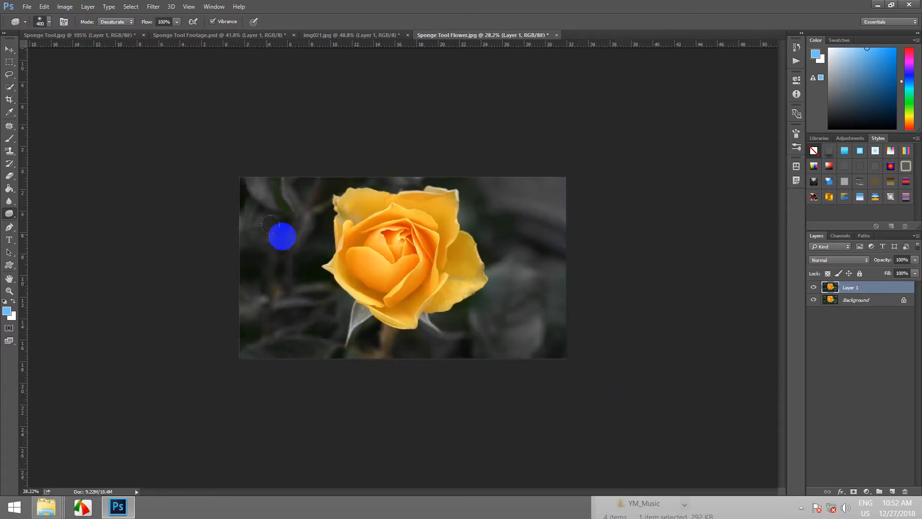
{"action": "scroll", "coordinate": [375, 228], "scroll_direction": "up", "scroll_amount": 6}
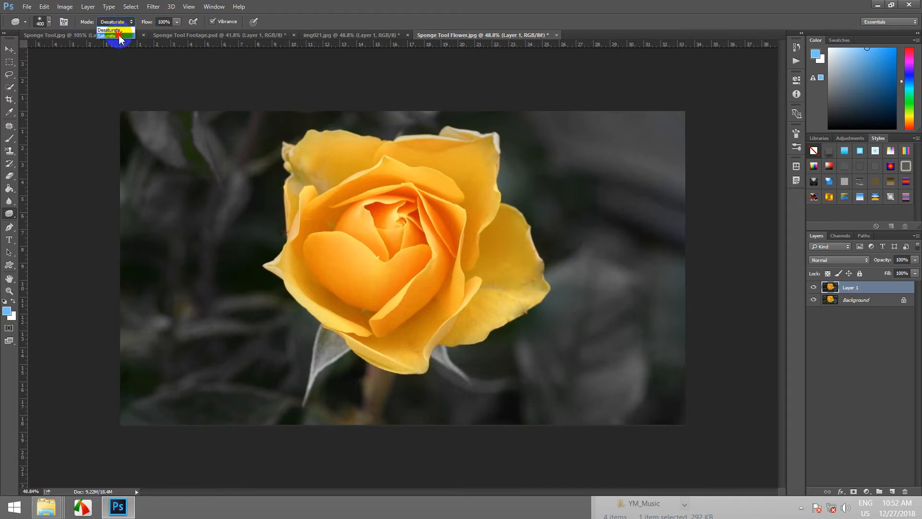
- Set the Sponge mode to Saturate and paint over the rose's outer and inner petals
{"action": "left_click", "coordinate": [118, 36]}
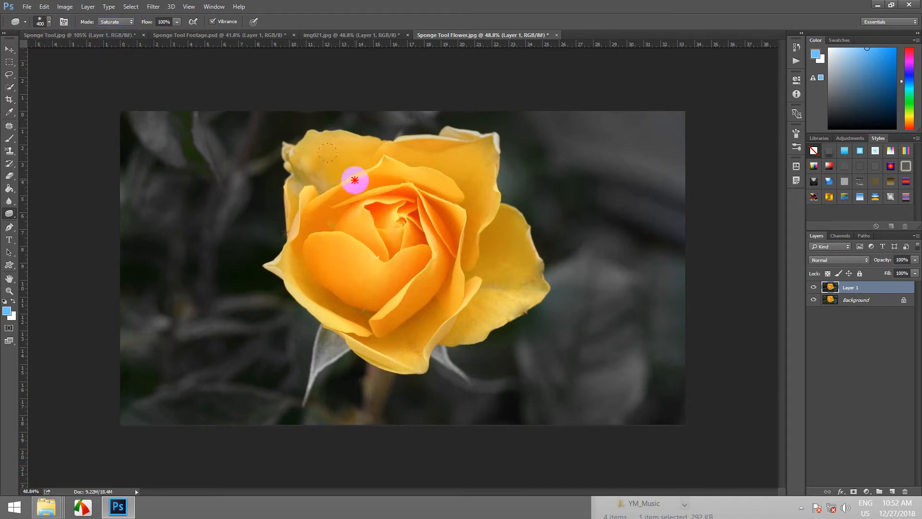
{"action": "mouse_move", "coordinate": [327, 153]}
{"action": "left_mouse_down"}
{"action": "mouse_move", "coordinate": [282, 152]}
{"action": "mouse_move", "coordinate": [276, 242]}
{"action": "mouse_move", "coordinate": [342, 306]}
{"action": "mouse_move", "coordinate": [367, 313]}
{"action": "mouse_move", "coordinate": [489, 252]}
{"action": "mouse_move", "coordinate": [450, 140]}
{"action": "mouse_move", "coordinate": [415, 114]}
{"action": "mouse_move", "coordinate": [285, 117]}
{"action": "mouse_move", "coordinate": [265, 153]}
{"action": "mouse_move", "coordinate": [257, 261]}
{"action": "left_mouse_up"}
{"action": "mouse_move", "coordinate": [383, 339]}
{"action": "left_mouse_down"}
{"action": "mouse_move", "coordinate": [487, 297]}
{"action": "mouse_move", "coordinate": [515, 263]}
{"action": "mouse_move", "coordinate": [368, 220]}
{"action": "mouse_move", "coordinate": [296, 216]}
{"action": "mouse_move", "coordinate": [427, 298]}
{"action": "mouse_move", "coordinate": [337, 227]}
{"action": "mouse_move", "coordinate": [441, 186]}
{"action": "mouse_move", "coordinate": [470, 269]}
{"action": "mouse_move", "coordinate": [408, 211]}
{"action": "left_mouse_up"}
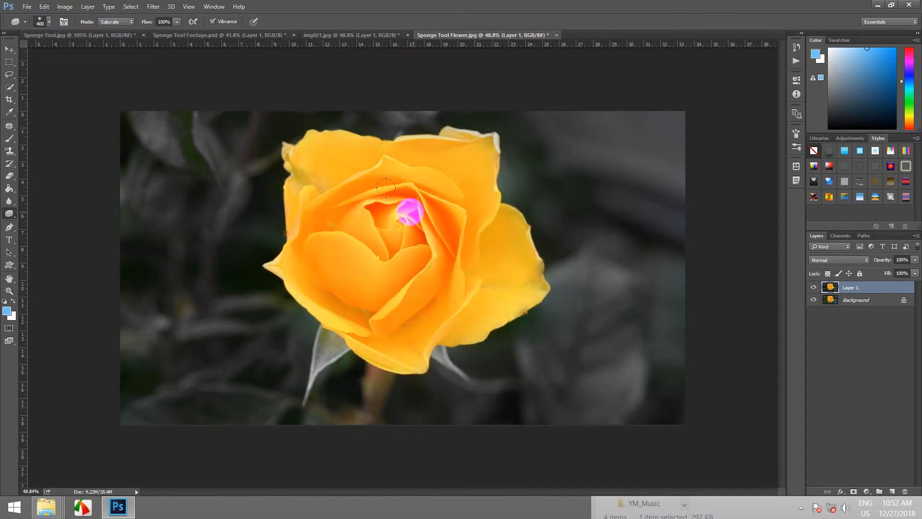
{"action": "scroll", "coordinate": [408, 211], "scroll_direction": "down", "scroll_amount": 3}
{"action": "scroll", "coordinate": [361, 285], "scroll_direction": "up", "scroll_amount": 3}
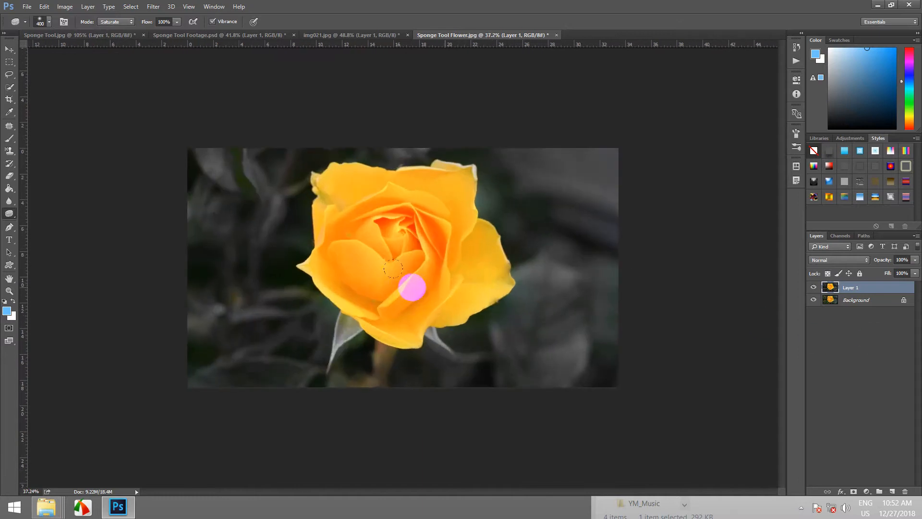
- Hide and reshow Layer 1 to compare the sponged rose with the original image
{"action": "left_click", "coordinate": [14, 215]}
{"action": "left_click", "coordinate": [48, 229]}
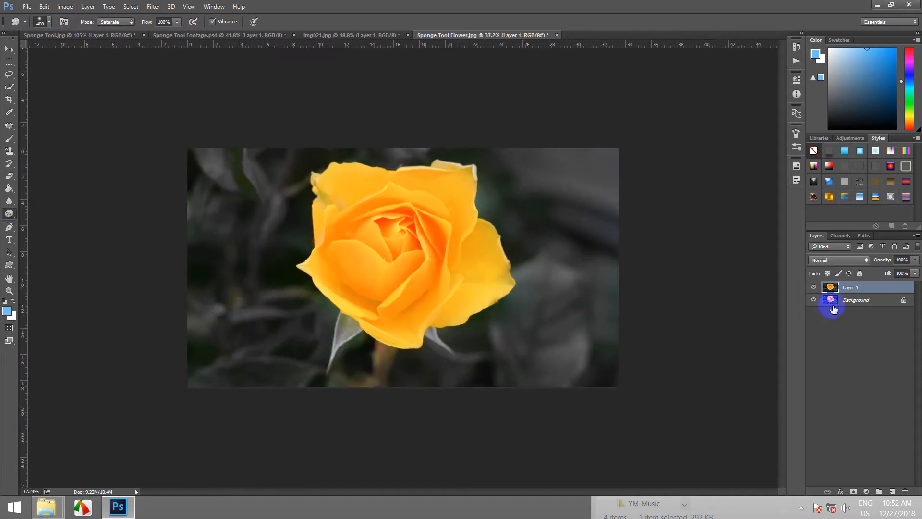
{"action": "left_click", "coordinate": [814, 287]}
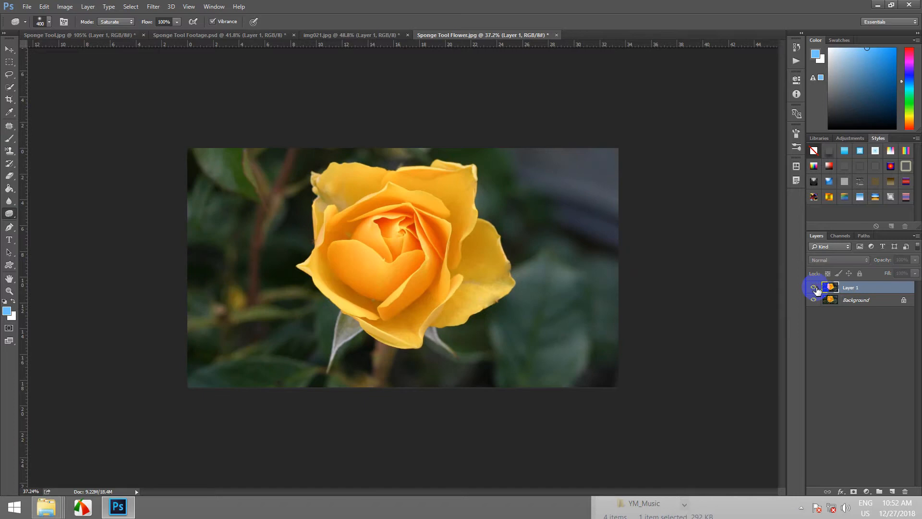
{"action": "left_click", "coordinate": [814, 287]}
{"action": "scroll", "coordinate": [309, 222], "scroll_direction": "down", "scroll_amount": 4}
{"action": "scroll", "coordinate": [414, 243], "scroll_direction": "up", "scroll_amount": 4}
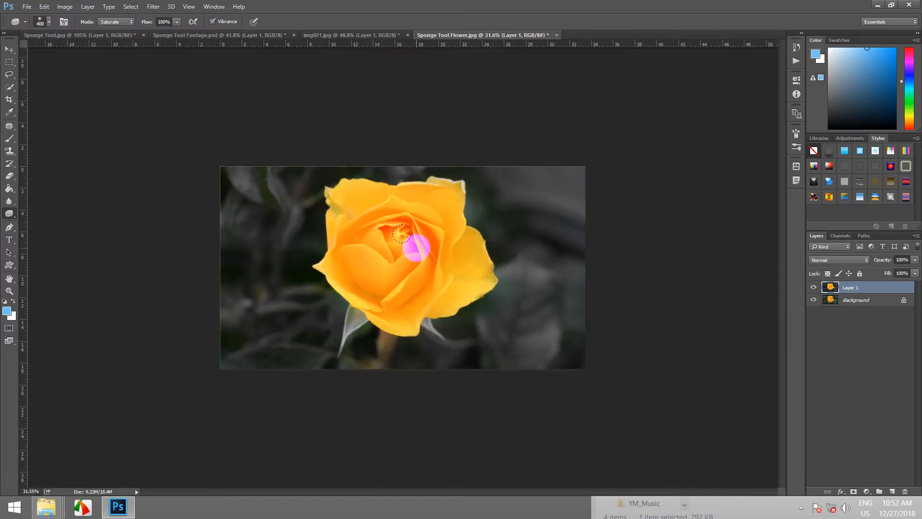
{"action": "scroll", "coordinate": [403, 245], "scroll_direction": "up", "scroll_amount": 2}
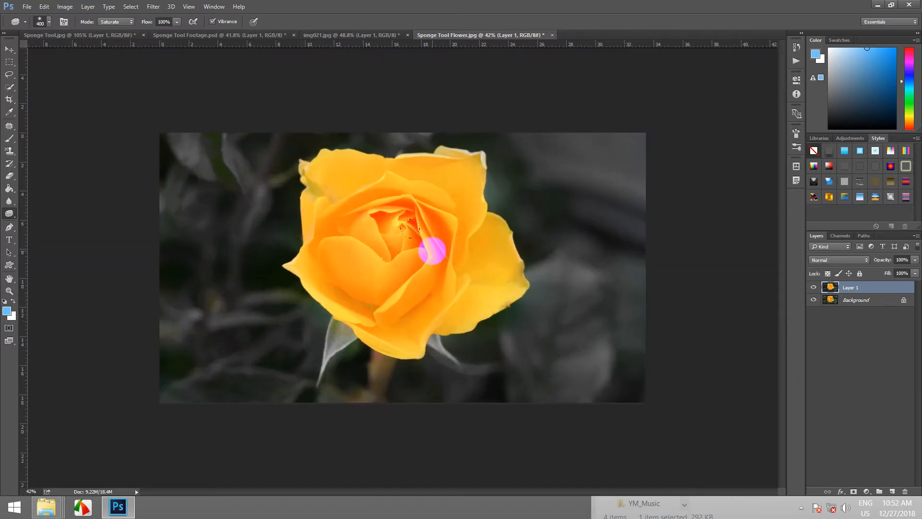
{"action": "scroll", "coordinate": [432, 248], "scroll_direction": "down", "scroll_amount": 3}
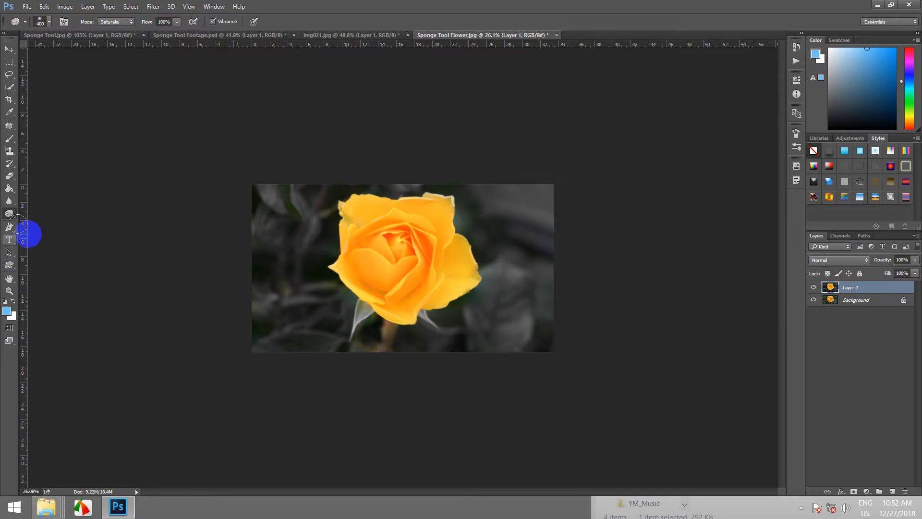
{"action": "scroll", "coordinate": [427, 250], "scroll_direction": "up", "scroll_amount": 1}
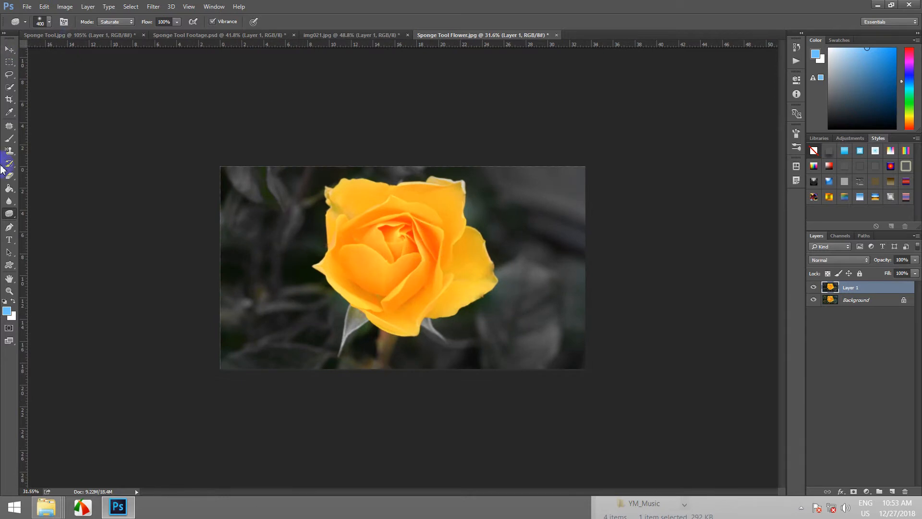
- Reselect the Sponge tool and change its mode to Desaturate
{"action": "left_click", "coordinate": [10, 215]}
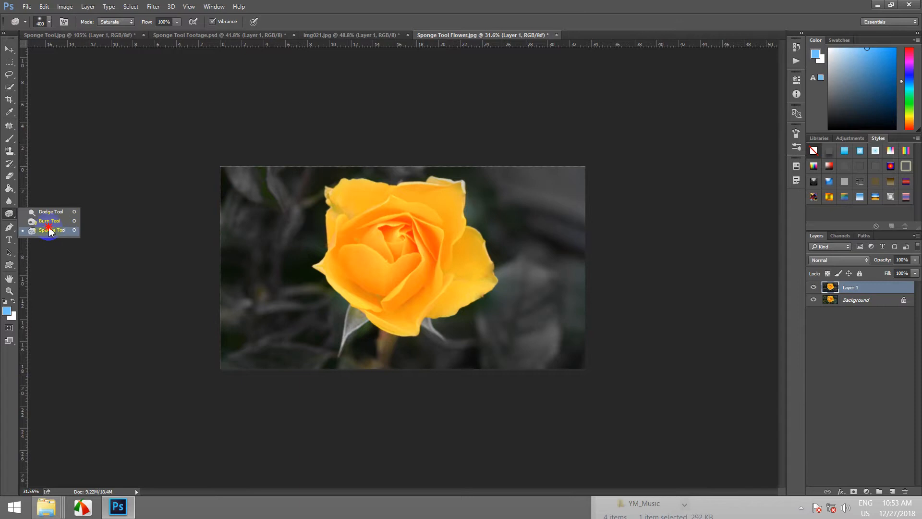
{"action": "left_click", "coordinate": [49, 230]}
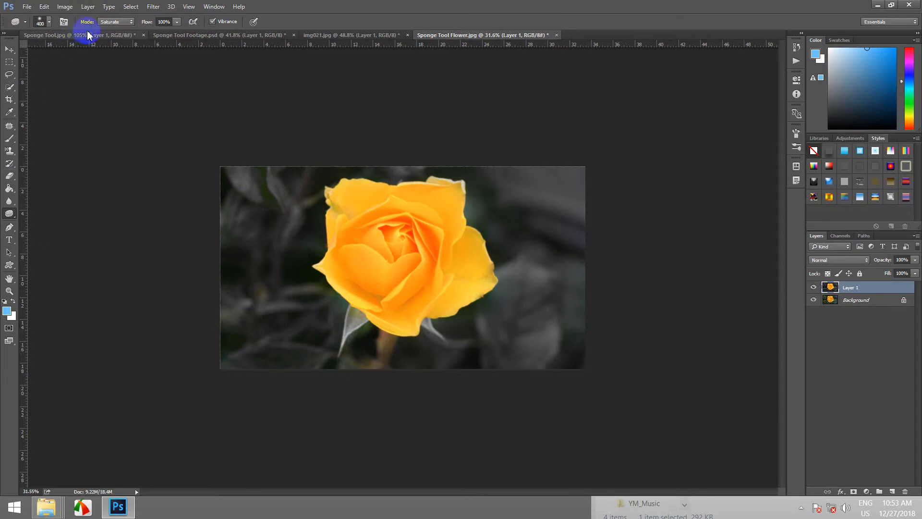
{"action": "left_click", "coordinate": [132, 23]}
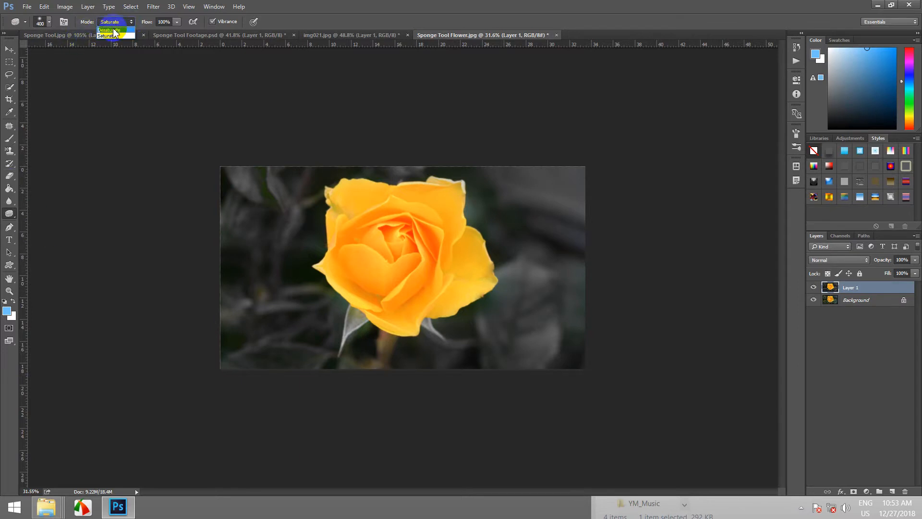
{"action": "left_click", "coordinate": [118, 36]}
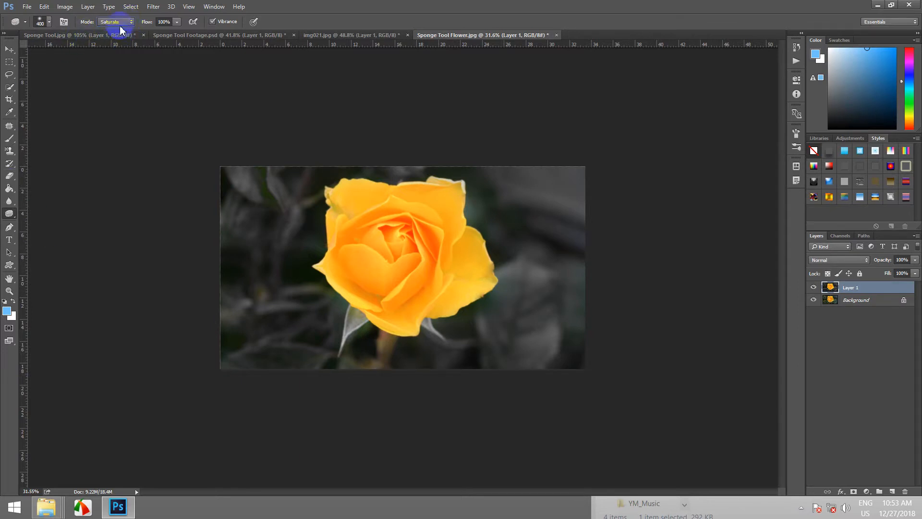
{"action": "left_click_drag", "start_coordinate": [342, 265], "coordinate": [329, 253]}
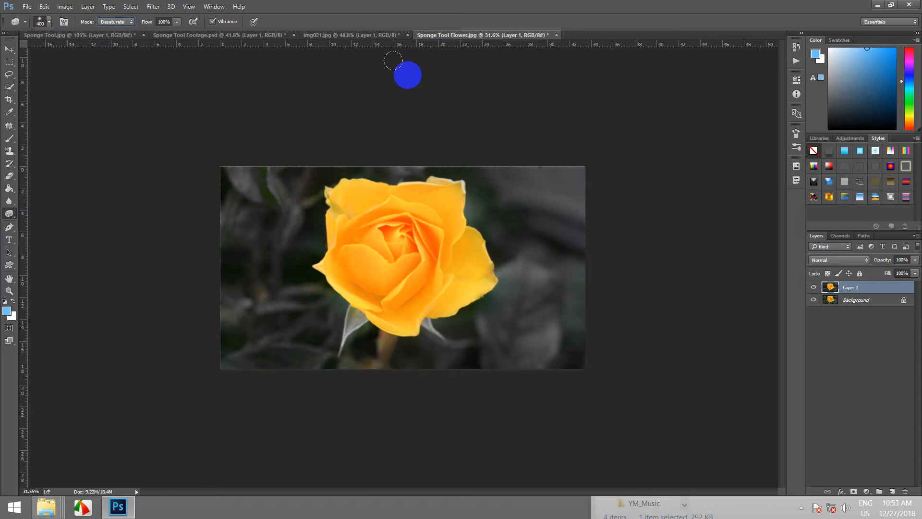
- Switch to the img021.jpg group photo and desaturate the brown shirt and forearm of the person beside the man in orange
{"action": "left_click", "coordinate": [350, 35]}
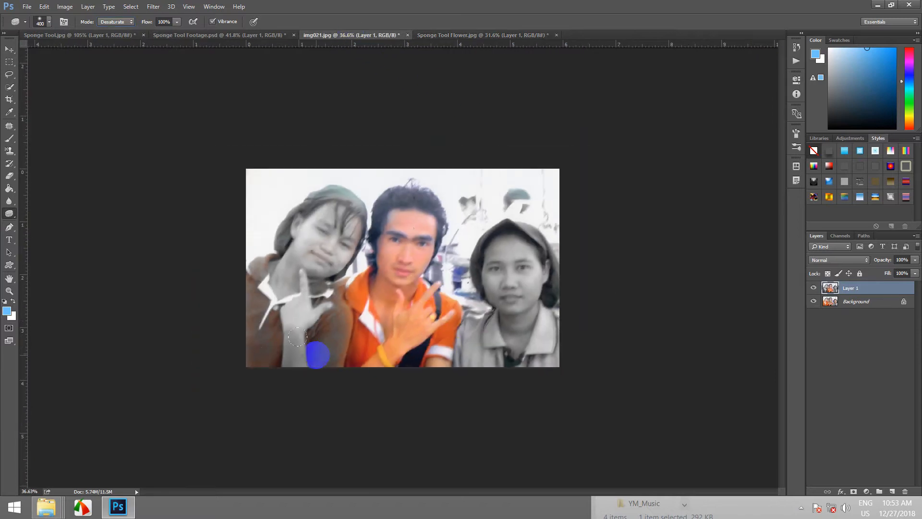
{"action": "left_click", "coordinate": [303, 346]}
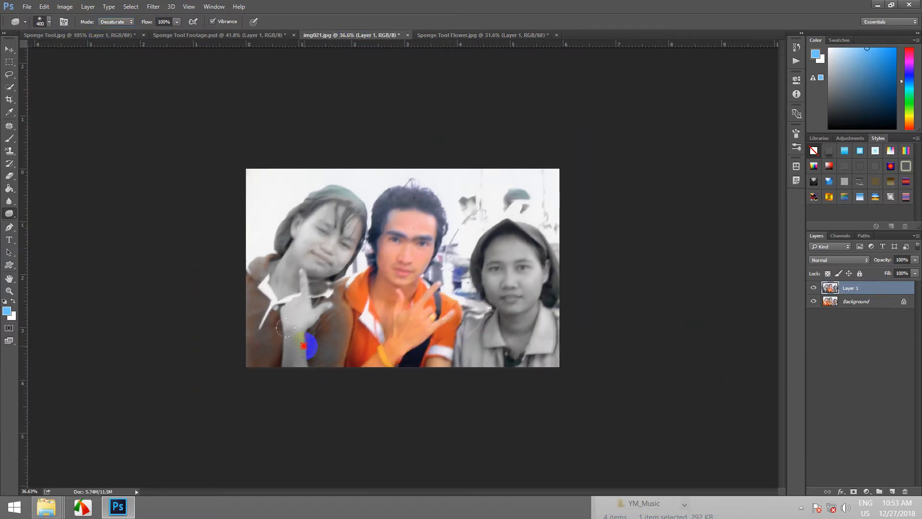
{"action": "left_click", "coordinate": [256, 363]}
{"action": "left_click", "coordinate": [250, 236]}
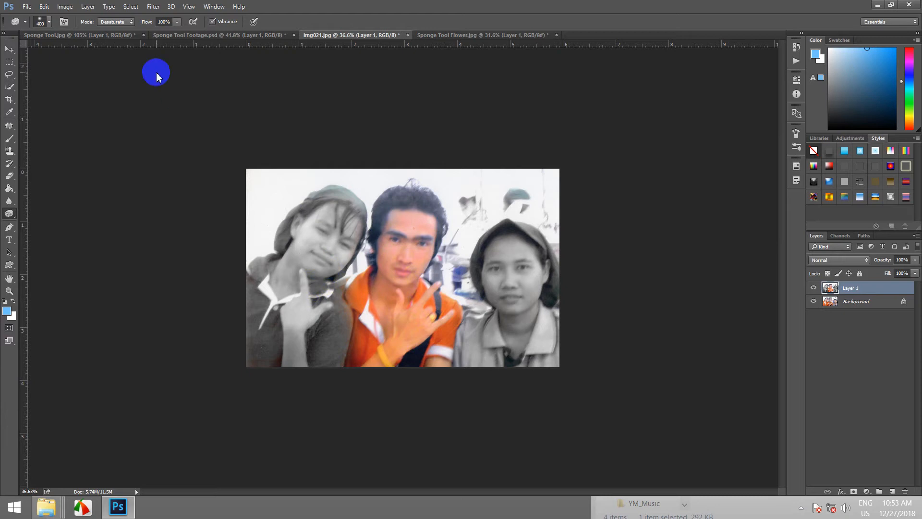
- Set the Sponge mode to Saturate and paint over the middle man's face, hair, hand and orange shirt
{"action": "left_click", "coordinate": [110, 36]}
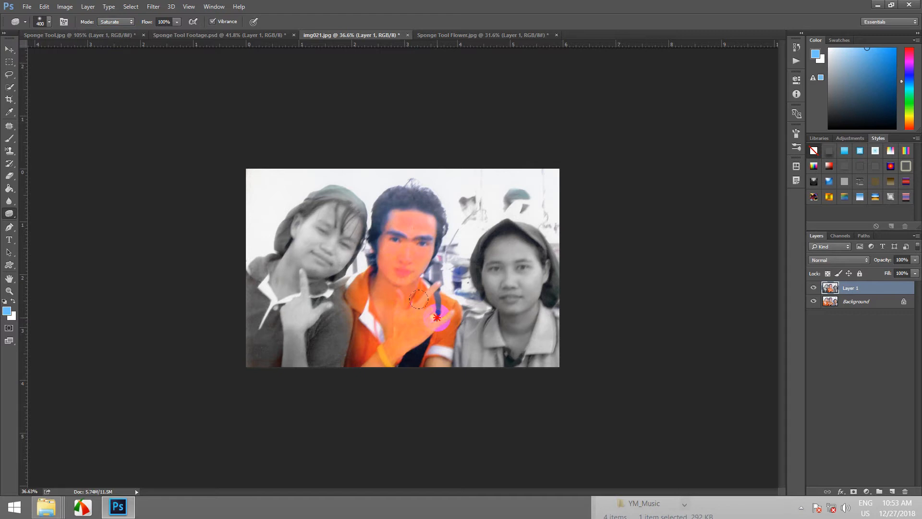
{"action": "mouse_move", "coordinate": [384, 339]}
{"action": "left_mouse_down"}
{"action": "mouse_move", "coordinate": [356, 278]}
{"action": "mouse_move", "coordinate": [363, 347]}
{"action": "left_mouse_up"}
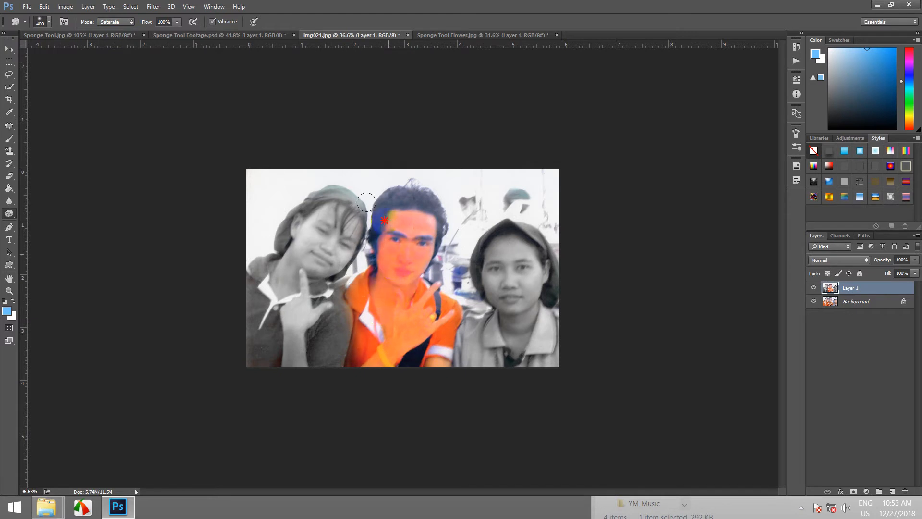
{"action": "left_click_drag", "start_coordinate": [412, 327], "coordinate": [395, 308]}
- Examine the saturated middle man against the desaturated people at several magnifications
{"action": "scroll", "coordinate": [385, 307], "scroll_direction": "up", "scroll_amount": 3}
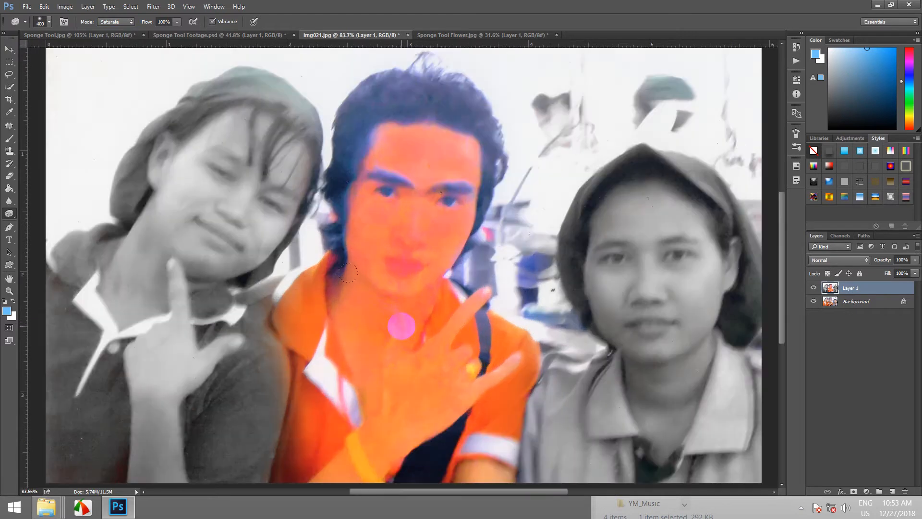
{"action": "scroll", "coordinate": [401, 326], "scroll_direction": "down", "scroll_amount": 2}
{"action": "scroll", "coordinate": [347, 285], "scroll_direction": "down", "scroll_amount": 2}
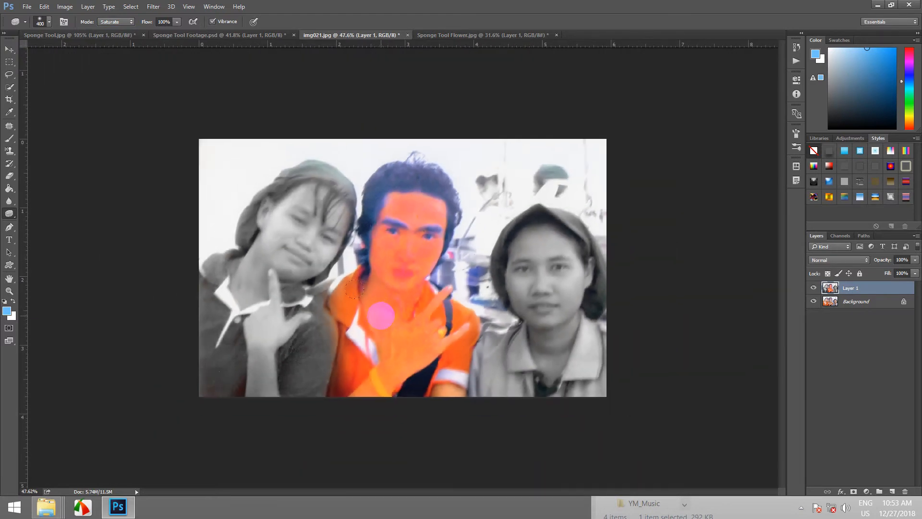
{"action": "scroll", "coordinate": [442, 315], "scroll_direction": "up", "scroll_amount": 3}
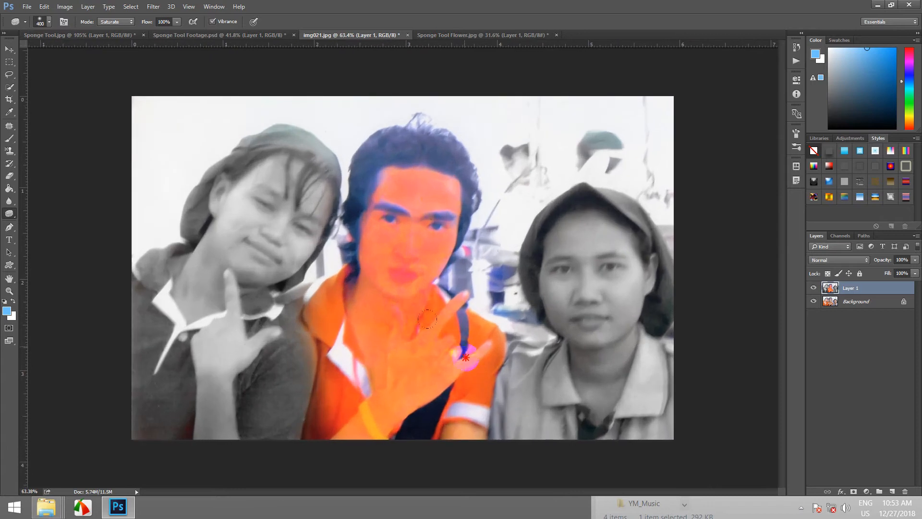
{"action": "scroll", "coordinate": [403, 370], "scroll_direction": "down", "scroll_amount": 3}
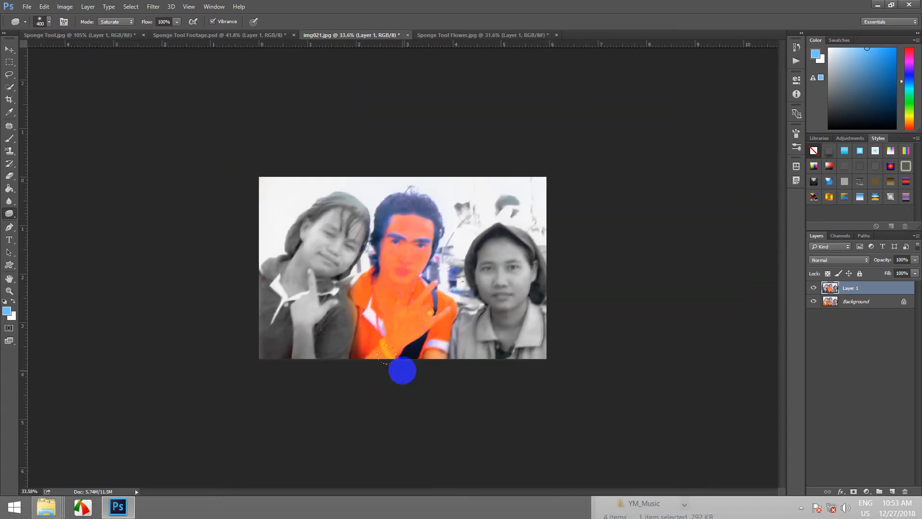
{"action": "scroll", "coordinate": [402, 371], "scroll_direction": "up", "scroll_amount": 2}
{"action": "scroll", "coordinate": [404, 364], "scroll_direction": "up", "scroll_amount": 3}
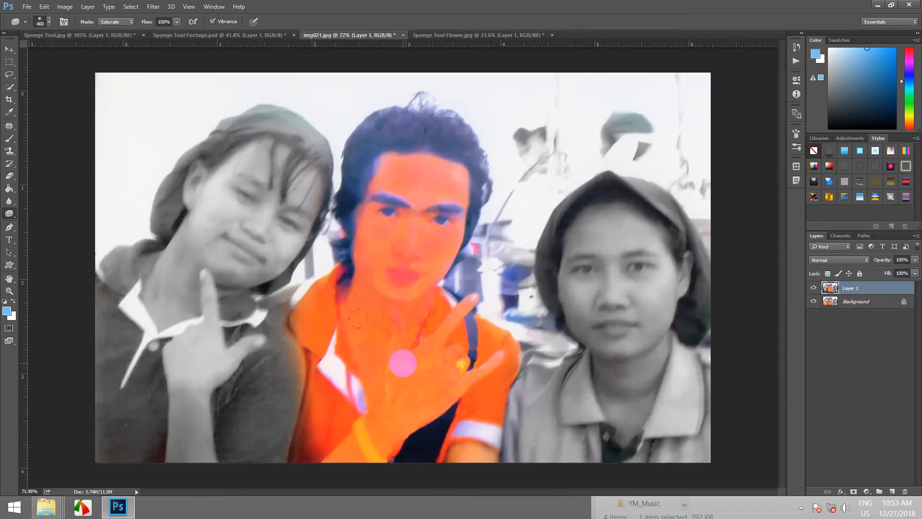
{"action": "scroll", "coordinate": [402, 362], "scroll_direction": "down", "scroll_amount": 2}
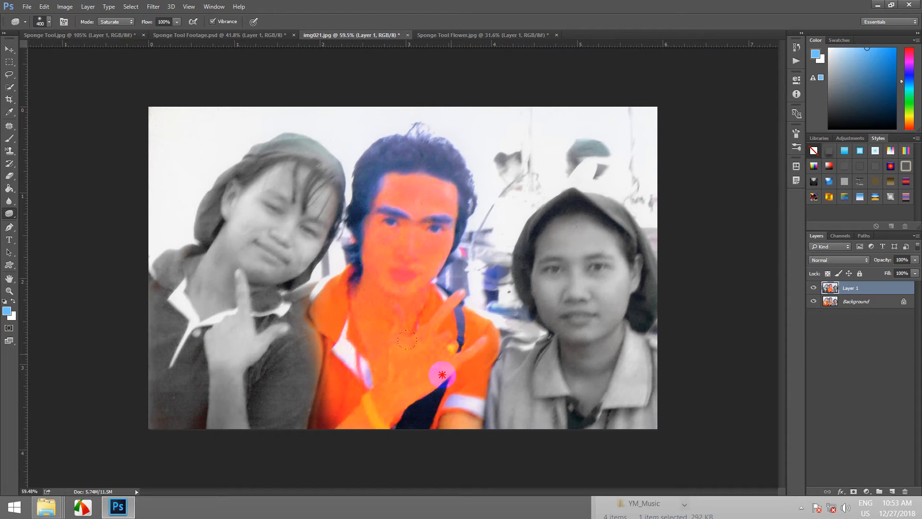
{"action": "scroll", "coordinate": [422, 363], "scroll_direction": "down", "scroll_amount": 4}
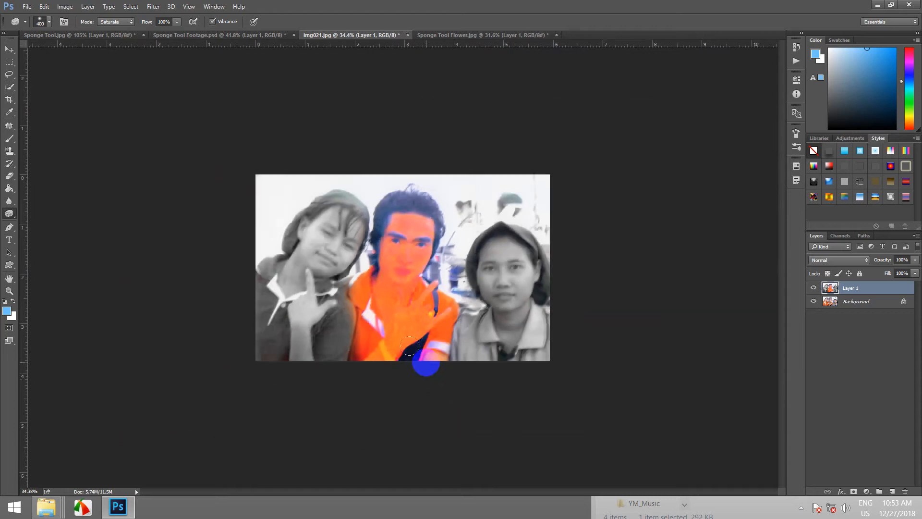
{"action": "scroll", "coordinate": [422, 363], "scroll_direction": "up", "scroll_amount": 3}
- Switch to the Sponge Tool Footage.psd fruit image and saturate the whole lemon
{"action": "left_click", "coordinate": [182, 34]}
{"action": "scroll", "coordinate": [315, 216], "scroll_direction": "up", "scroll_amount": 2}
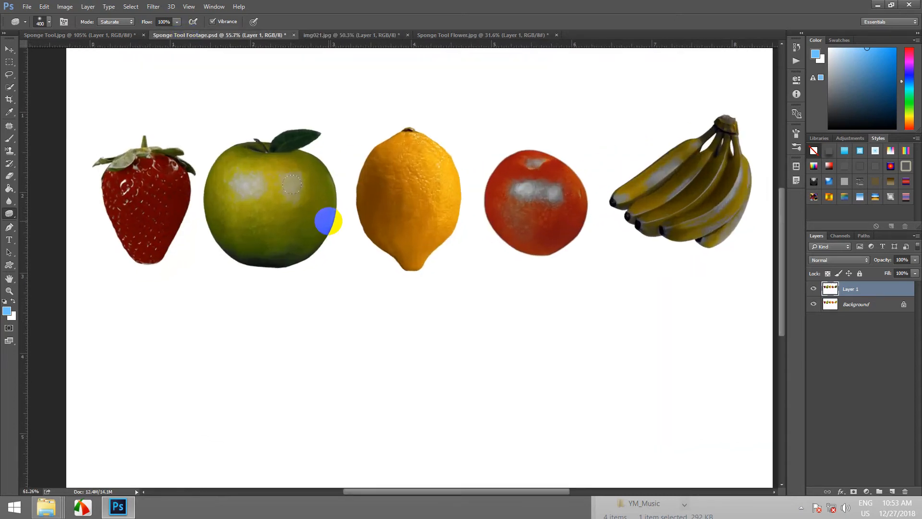
{"action": "scroll", "coordinate": [324, 220], "scroll_direction": "down", "scroll_amount": 2}
{"action": "mouse_move", "coordinate": [410, 247]}
{"action": "left_mouse_down"}
{"action": "mouse_move", "coordinate": [381, 212]}
{"action": "mouse_move", "coordinate": [398, 251]}
{"action": "mouse_move", "coordinate": [396, 188]}
{"action": "mouse_move", "coordinate": [383, 186]}
{"action": "mouse_move", "coordinate": [397, 253]}
{"action": "mouse_move", "coordinate": [373, 191]}
{"action": "mouse_move", "coordinate": [410, 216]}
{"action": "mouse_move", "coordinate": [376, 174]}
{"action": "mouse_move", "coordinate": [368, 215]}
{"action": "mouse_move", "coordinate": [412, 200]}
{"action": "mouse_move", "coordinate": [391, 251]}
{"action": "left_mouse_up"}
{"action": "scroll", "coordinate": [427, 218], "scroll_direction": "up", "scroll_amount": 3}
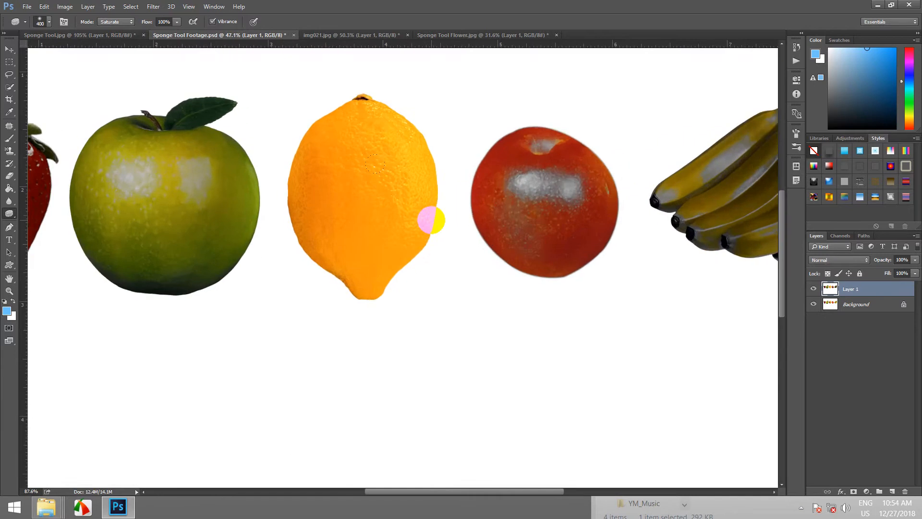
{"action": "scroll", "coordinate": [423, 227], "scroll_direction": "down", "scroll_amount": 2}
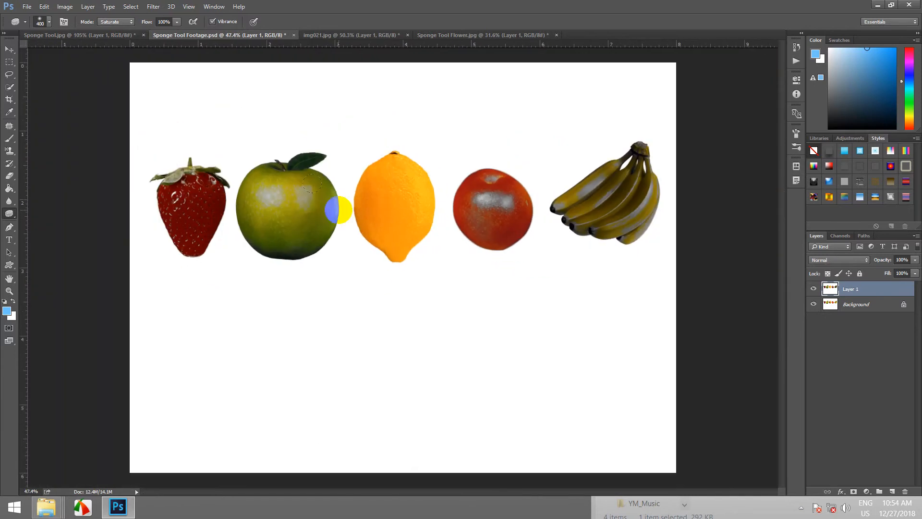
- Set the Sponge mode to Desaturate and paint over the apple, the tomato and the bananas
{"action": "left_click", "coordinate": [115, 30]}
{"action": "left_click", "coordinate": [265, 206]}
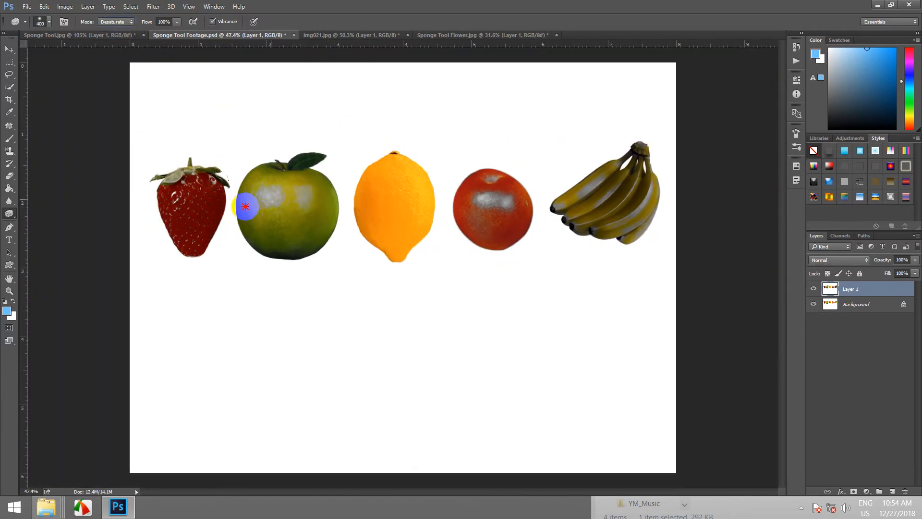
{"action": "mouse_move", "coordinate": [245, 206]}
{"action": "left_mouse_down"}
{"action": "mouse_move", "coordinate": [291, 204]}
{"action": "mouse_move", "coordinate": [300, 239]}
{"action": "mouse_move", "coordinate": [193, 219]}
{"action": "mouse_move", "coordinate": [189, 181]}
{"action": "mouse_move", "coordinate": [208, 206]}
{"action": "mouse_move", "coordinate": [313, 210]}
{"action": "mouse_move", "coordinate": [268, 211]}
{"action": "left_mouse_up"}
{"action": "mouse_move", "coordinate": [665, 237]}
{"action": "left_mouse_down"}
{"action": "mouse_move", "coordinate": [622, 192]}
{"action": "mouse_move", "coordinate": [601, 208]}
{"action": "left_mouse_up"}
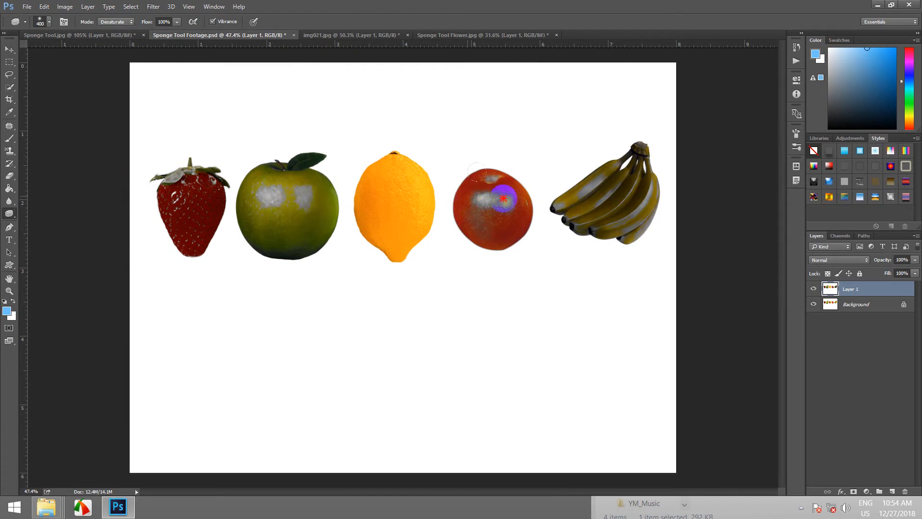
{"action": "scroll", "coordinate": [377, 195], "scroll_direction": "down", "scroll_amount": 4}
{"action": "scroll", "coordinate": [406, 242], "scroll_direction": "up", "scroll_amount": 3}
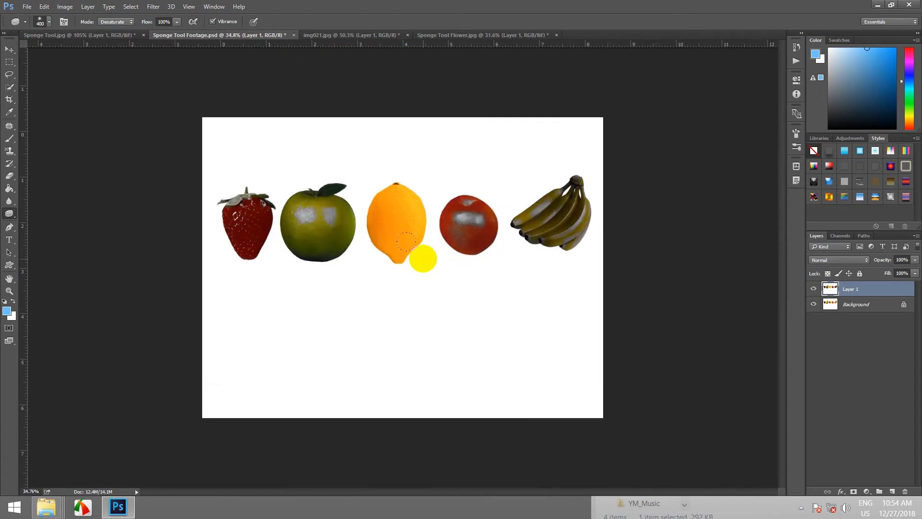
- Switch to the Sponge Tool.jpg portrait, set the Sponge mode to Saturate and paint over the man's face with a 35 px brush
{"action": "left_click", "coordinate": [124, 37]}
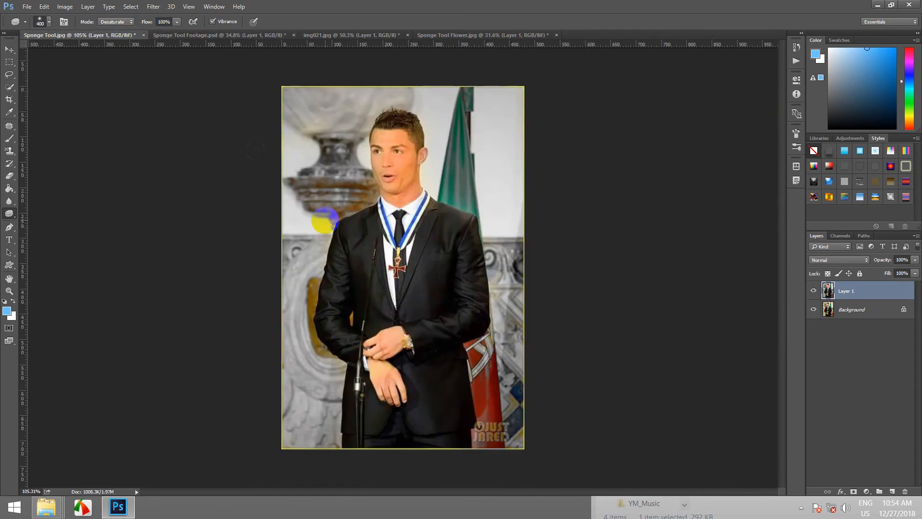
{"action": "scroll", "coordinate": [325, 221], "scroll_direction": "up", "scroll_amount": 3}
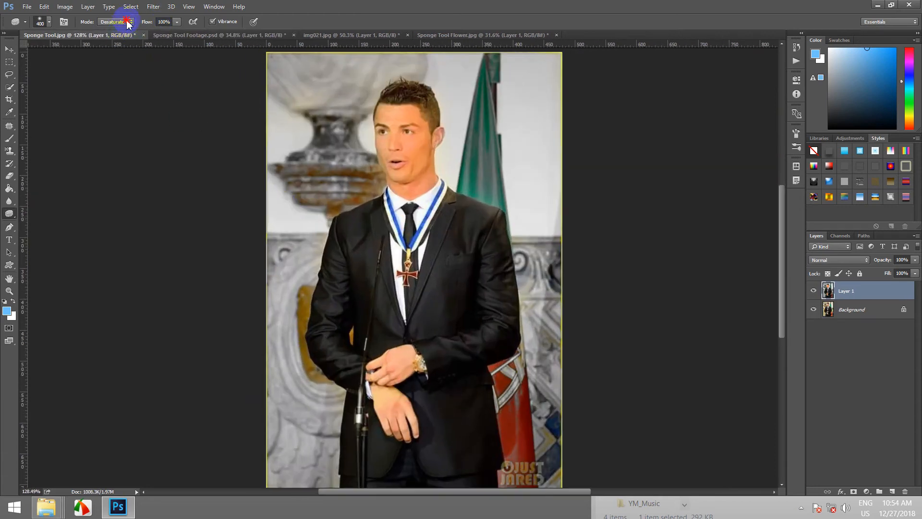
{"action": "left_click", "coordinate": [118, 36]}
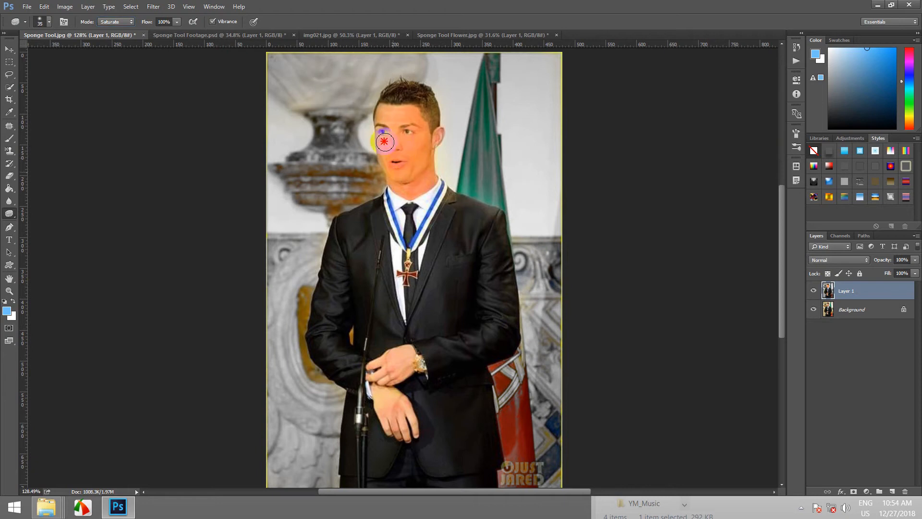
{"action": "mouse_move", "coordinate": [382, 122]}
{"action": "left_mouse_down"}
{"action": "mouse_move", "coordinate": [435, 96]}
{"action": "mouse_move", "coordinate": [412, 90]}
{"action": "mouse_move", "coordinate": [427, 99]}
{"action": "mouse_move", "coordinate": [432, 132]}
{"action": "mouse_move", "coordinate": [421, 185]}
{"action": "mouse_move", "coordinate": [432, 214]}
{"action": "mouse_move", "coordinate": [422, 215]}
{"action": "mouse_move", "coordinate": [409, 245]}
{"action": "mouse_move", "coordinate": [418, 210]}
{"action": "mouse_move", "coordinate": [405, 200]}
{"action": "mouse_move", "coordinate": [395, 224]}
{"action": "mouse_move", "coordinate": [377, 219]}
{"action": "mouse_move", "coordinate": [382, 190]}
{"action": "mouse_move", "coordinate": [388, 178]}
{"action": "mouse_move", "coordinate": [390, 225]}
{"action": "mouse_move", "coordinate": [417, 194]}
{"action": "mouse_move", "coordinate": [404, 237]}
{"action": "mouse_move", "coordinate": [404, 299]}
{"action": "mouse_move", "coordinate": [418, 314]}
{"action": "mouse_move", "coordinate": [446, 220]}
{"action": "mouse_move", "coordinate": [466, 219]}
{"action": "mouse_move", "coordinate": [436, 210]}
{"action": "mouse_move", "coordinate": [493, 289]}
{"action": "mouse_move", "coordinate": [442, 369]}
{"action": "mouse_move", "coordinate": [405, 373]}
{"action": "mouse_move", "coordinate": [385, 424]}
{"action": "mouse_move", "coordinate": [421, 457]}
{"action": "mouse_move", "coordinate": [390, 372]}
{"action": "mouse_move", "coordinate": [391, 467]}
{"action": "mouse_move", "coordinate": [378, 460]}
{"action": "mouse_move", "coordinate": [359, 478]}
{"action": "mouse_move", "coordinate": [365, 391]}
{"action": "mouse_move", "coordinate": [336, 295]}
{"action": "mouse_move", "coordinate": [336, 257]}
{"action": "mouse_move", "coordinate": [359, 374]}
{"action": "left_mouse_up"}
- Enlarge the brush to 100 px and saturate the man's hands and the sleeve beside them
{"action": "key", "text": "bracketright"}
{"action": "key", "text": "bracketright"}
{"action": "key", "text": "bracketright"}
{"action": "key", "text": "bracketright"}
{"action": "key", "text": "bracketright"}
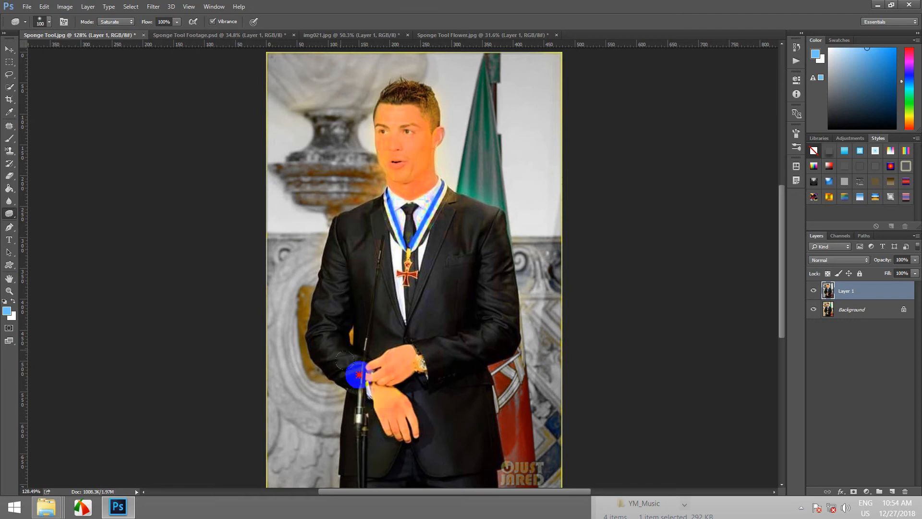
{"action": "mouse_move", "coordinate": [419, 436]}
{"action": "left_mouse_down"}
{"action": "mouse_move", "coordinate": [416, 395]}
{"action": "mouse_move", "coordinate": [345, 352]}
{"action": "left_mouse_up"}
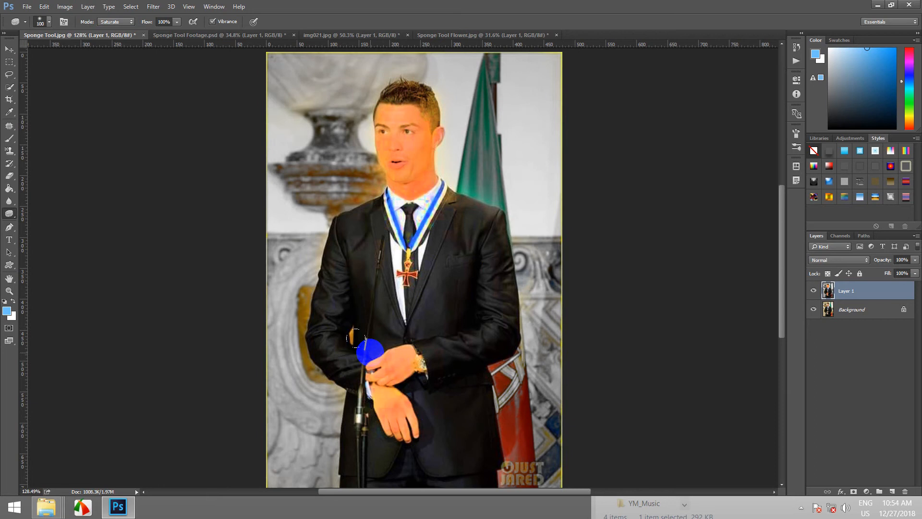
{"action": "scroll", "coordinate": [373, 322], "scroll_direction": "down", "scroll_amount": 4}
{"action": "scroll", "coordinate": [377, 323], "scroll_direction": "up", "scroll_amount": 3}
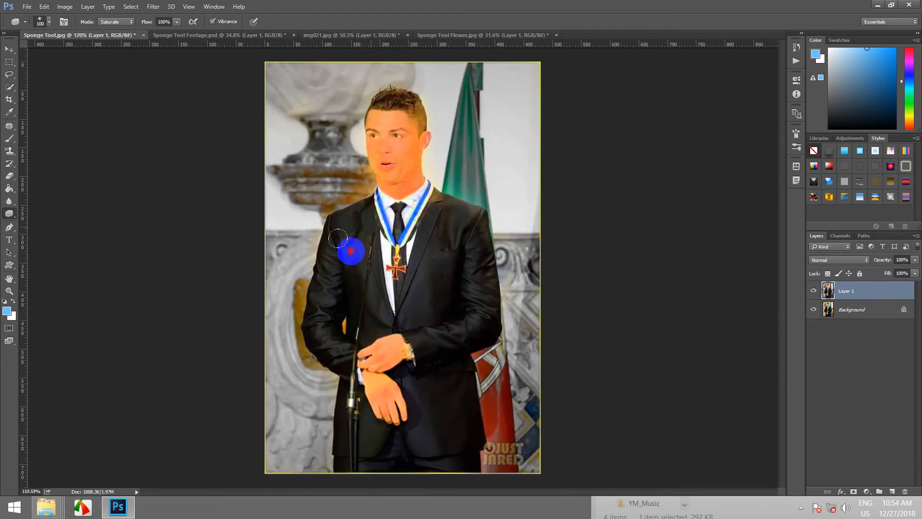
- Saturate the suit jacket, neck ribbon, medal, face and hands with the 100 px brush
{"action": "mouse_move", "coordinate": [352, 251]}
{"action": "left_mouse_down"}
{"action": "mouse_move", "coordinate": [344, 344]}
{"action": "mouse_move", "coordinate": [368, 250]}
{"action": "mouse_move", "coordinate": [405, 287]}
{"action": "mouse_move", "coordinate": [414, 226]}
{"action": "mouse_move", "coordinate": [475, 276]}
{"action": "mouse_move", "coordinate": [445, 338]}
{"action": "mouse_move", "coordinate": [441, 304]}
{"action": "left_mouse_up"}
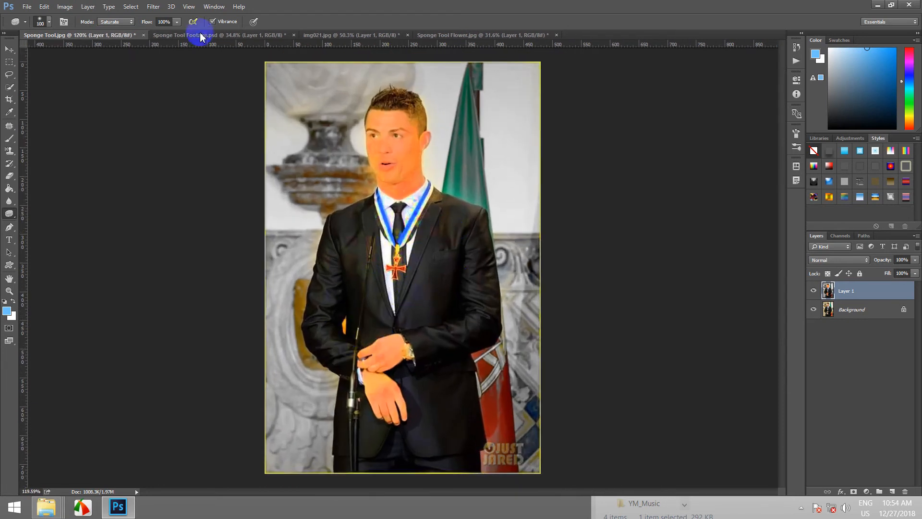
{"action": "mouse_move", "coordinate": [435, 266]}
{"action": "left_mouse_down"}
{"action": "mouse_move", "coordinate": [433, 305]}
{"action": "mouse_move", "coordinate": [426, 222]}
{"action": "mouse_move", "coordinate": [406, 189]}
{"action": "left_mouse_up"}
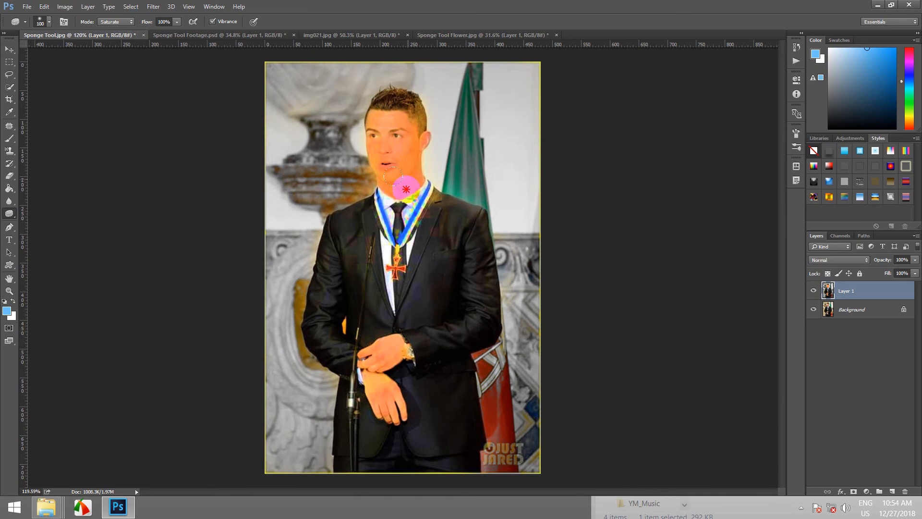
{"action": "mouse_move", "coordinate": [387, 155]}
{"action": "left_mouse_down"}
{"action": "mouse_move", "coordinate": [391, 114]}
{"action": "mouse_move", "coordinate": [376, 101]}
{"action": "mouse_move", "coordinate": [379, 90]}
{"action": "mouse_move", "coordinate": [375, 175]}
{"action": "mouse_move", "coordinate": [363, 130]}
{"action": "mouse_move", "coordinate": [385, 262]}
{"action": "mouse_move", "coordinate": [364, 228]}
{"action": "mouse_move", "coordinate": [351, 238]}
{"action": "mouse_move", "coordinate": [370, 223]}
{"action": "mouse_move", "coordinate": [391, 318]}
{"action": "mouse_move", "coordinate": [371, 203]}
{"action": "mouse_move", "coordinate": [449, 286]}
{"action": "mouse_move", "coordinate": [418, 211]}
{"action": "mouse_move", "coordinate": [401, 94]}
{"action": "mouse_move", "coordinate": [390, 272]}
{"action": "mouse_move", "coordinate": [357, 237]}
{"action": "mouse_move", "coordinate": [320, 262]}
{"action": "mouse_move", "coordinate": [330, 352]}
{"action": "mouse_move", "coordinate": [334, 334]}
{"action": "mouse_move", "coordinate": [381, 386]}
{"action": "mouse_move", "coordinate": [335, 364]}
{"action": "mouse_move", "coordinate": [336, 426]}
{"action": "mouse_move", "coordinate": [344, 430]}
{"action": "mouse_move", "coordinate": [345, 364]}
{"action": "mouse_move", "coordinate": [326, 307]}
{"action": "mouse_move", "coordinate": [369, 441]}
{"action": "left_mouse_up"}
{"action": "mouse_move", "coordinate": [449, 421]}
{"action": "left_mouse_down"}
{"action": "mouse_move", "coordinate": [404, 413]}
{"action": "mouse_move", "coordinate": [413, 438]}
{"action": "mouse_move", "coordinate": [431, 331]}
{"action": "mouse_move", "coordinate": [448, 302]}
{"action": "mouse_move", "coordinate": [406, 190]}
{"action": "mouse_move", "coordinate": [393, 242]}
{"action": "mouse_move", "coordinate": [311, 280]}
{"action": "mouse_move", "coordinate": [333, 220]}
{"action": "mouse_move", "coordinate": [358, 384]}
{"action": "mouse_move", "coordinate": [342, 478]}
{"action": "mouse_move", "coordinate": [374, 467]}
{"action": "mouse_move", "coordinate": [421, 426]}
{"action": "mouse_move", "coordinate": [420, 349]}
{"action": "left_mouse_up"}
{"action": "scroll", "coordinate": [419, 341], "scroll_direction": "down", "scroll_amount": 3}
{"action": "scroll", "coordinate": [420, 340], "scroll_direction": "up", "scroll_amount": 2}
- Hide and reshow Layer 1 to compare the sponged portrait with the original image
{"action": "left_click", "coordinate": [813, 289]}
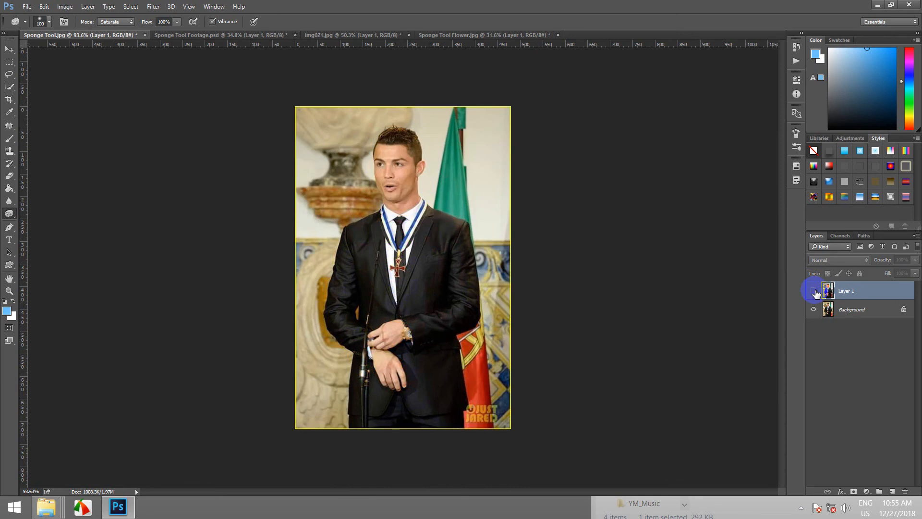
{"action": "left_click", "coordinate": [813, 289]}
{"action": "left_click", "coordinate": [812, 289]}
{"action": "left_click", "coordinate": [812, 289]}
{"action": "scroll", "coordinate": [660, 283], "scroll_direction": "up", "scroll_amount": 3}
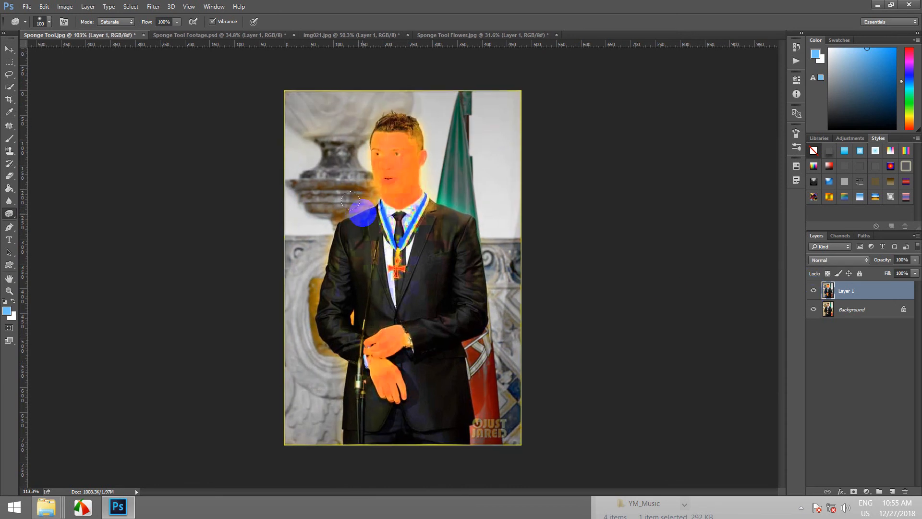
- Review the sponged fruits, group photo and yellow rose documents up close, and minimize the program window
{"action": "left_click", "coordinate": [186, 35]}
{"action": "scroll", "coordinate": [434, 210], "scroll_direction": "up", "scroll_amount": 7}
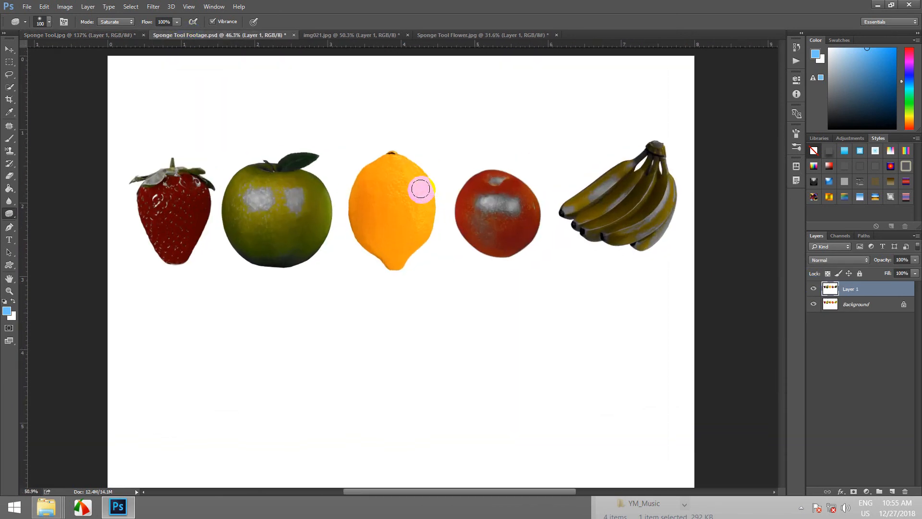
{"action": "left_click", "coordinate": [327, 35]}
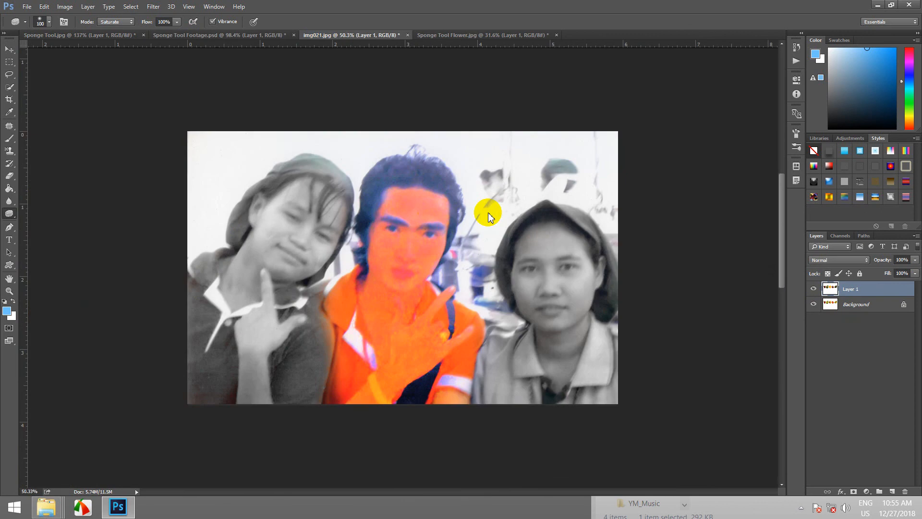
{"action": "scroll", "coordinate": [487, 214], "scroll_direction": "up", "scroll_amount": 7}
{"action": "scroll", "coordinate": [488, 226], "scroll_direction": "down", "scroll_amount": 8}
{"action": "left_click", "coordinate": [435, 36]}
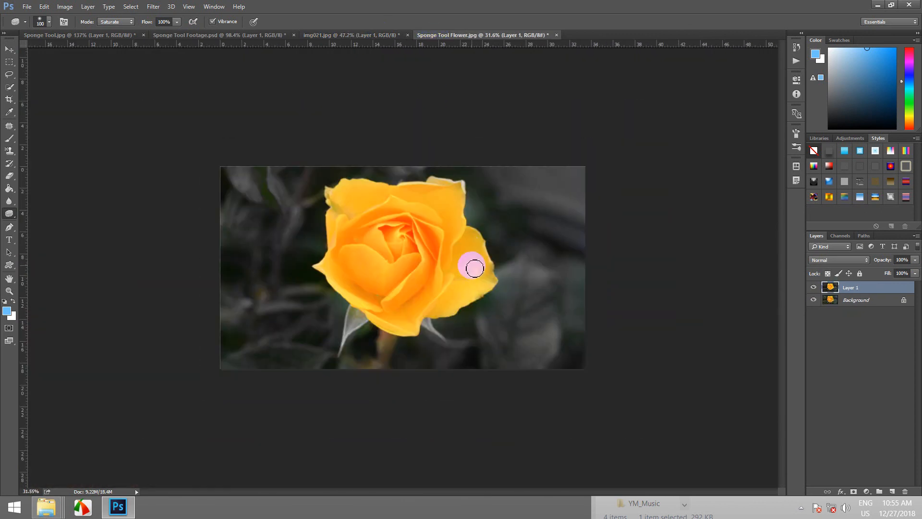
{"action": "scroll", "coordinate": [471, 264], "scroll_direction": "up", "scroll_amount": 3}
{"action": "scroll", "coordinate": [470, 268], "scroll_direction": "down", "scroll_amount": 2}
{"action": "scroll", "coordinate": [469, 270], "scroll_direction": "up", "scroll_amount": 2}
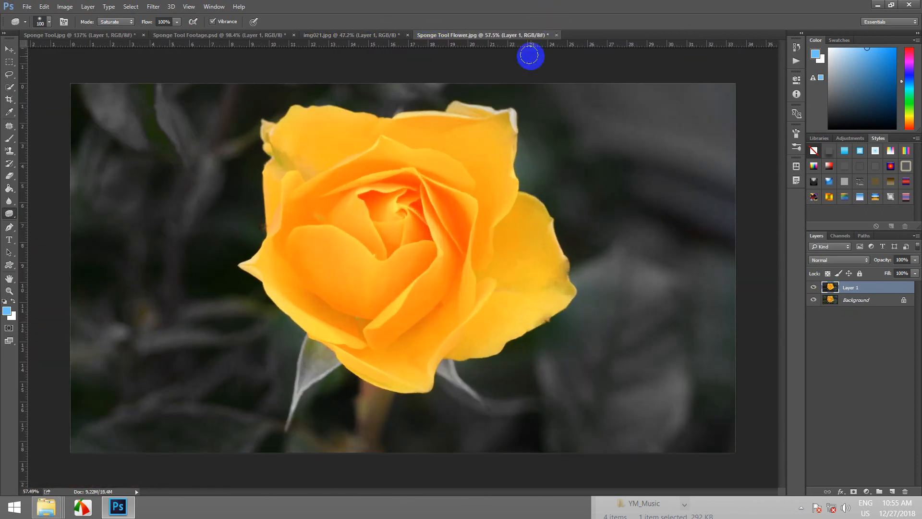
{"action": "left_click", "coordinate": [877, 6]}
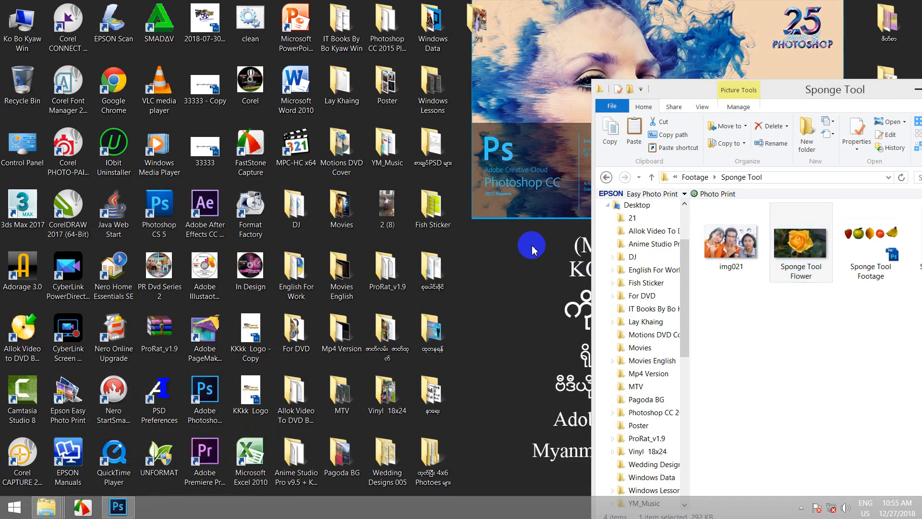